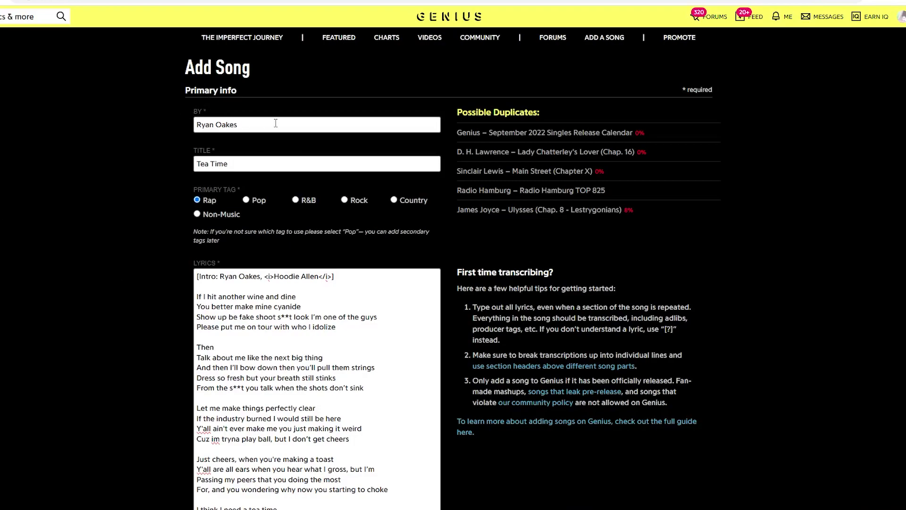
- Enter 'Tea Time' as the song title and scroll down through the Add Song form
left_click(265, 164)
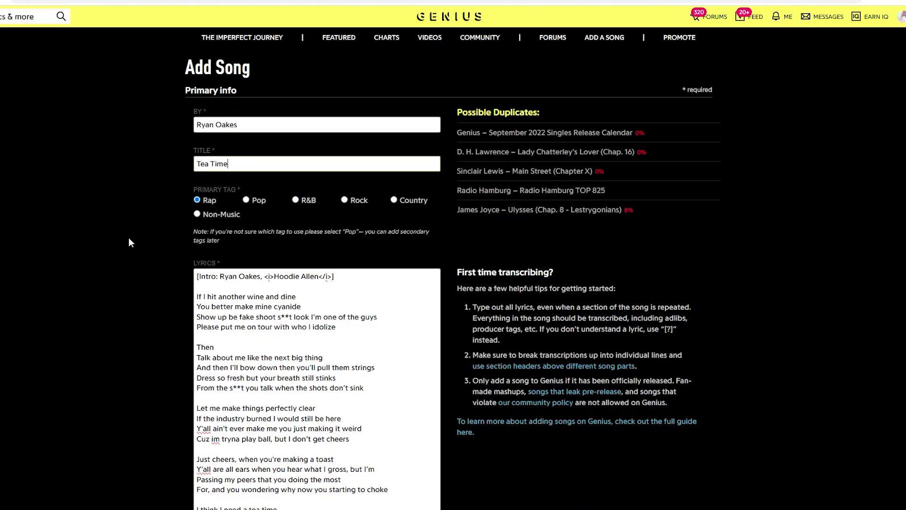
scroll(150, 218, "down", 3)
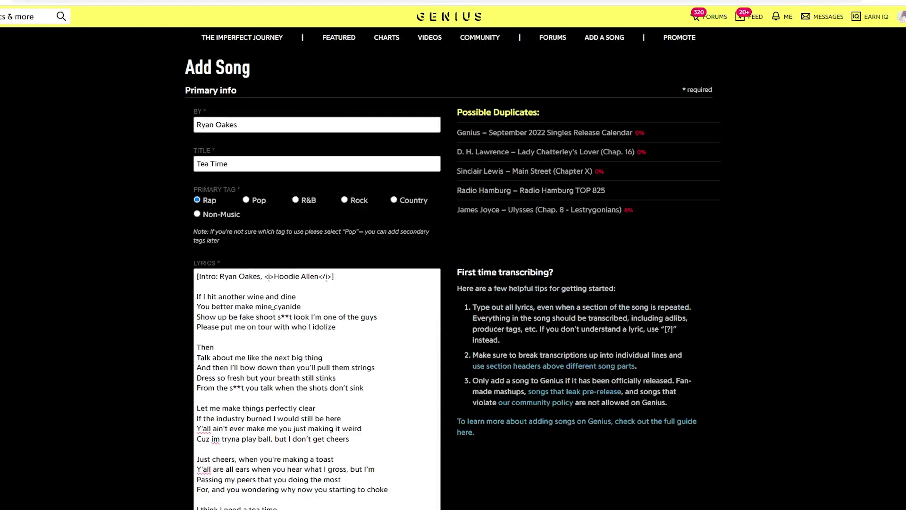
- Add intro lines 'Wait, wait, wait', 'Bro, what is this?' and 'I think I need a tea time' below [Intro]
scroll(253, 211, "down", 2)
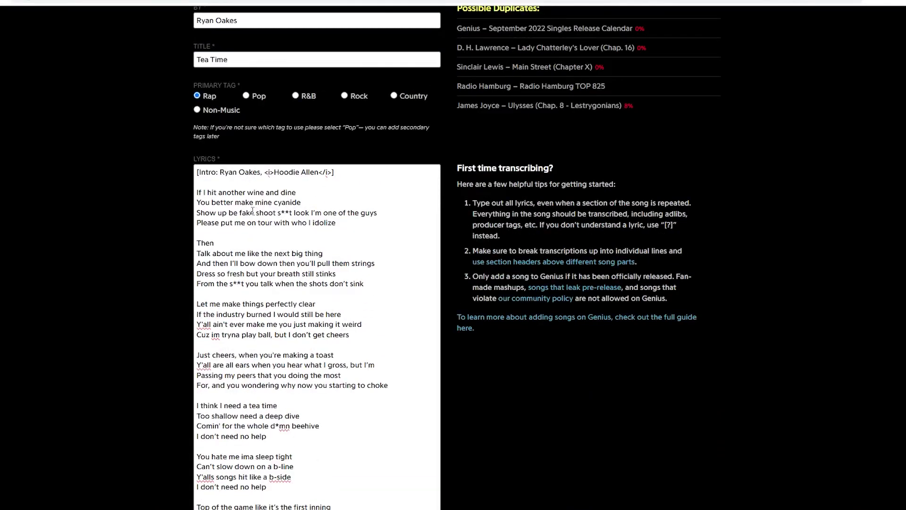
left_click(354, 174)
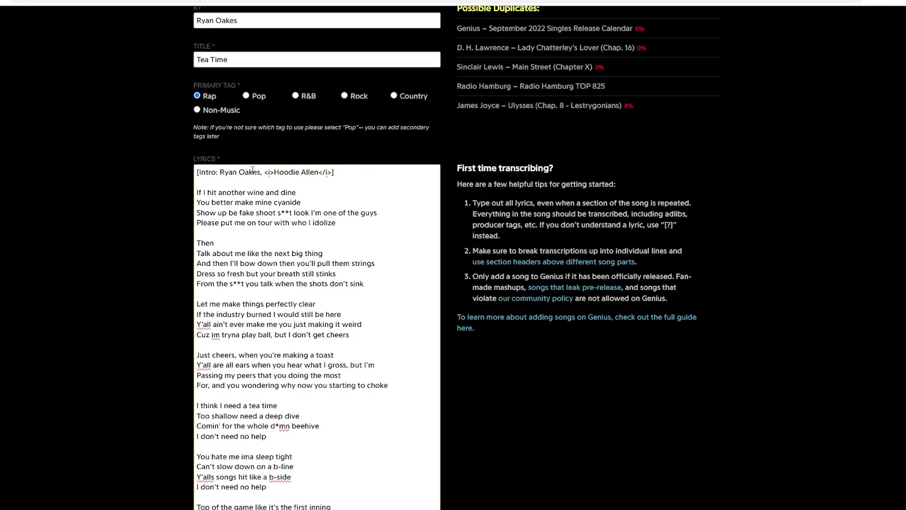
left_click_drag(265, 173, 275, 174)
left_click(321, 174)
left_click_drag(320, 174, 336, 174)
left_click(345, 176)
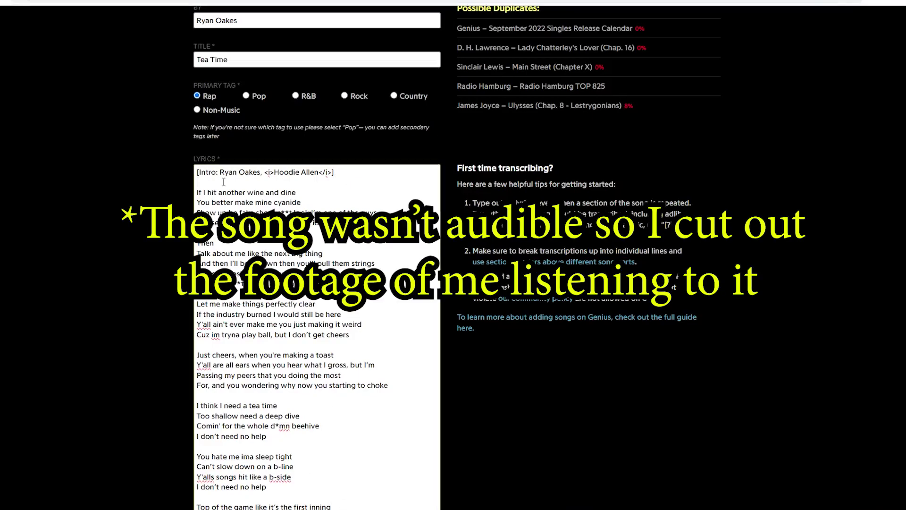
key("Return")
type("Wait, w")
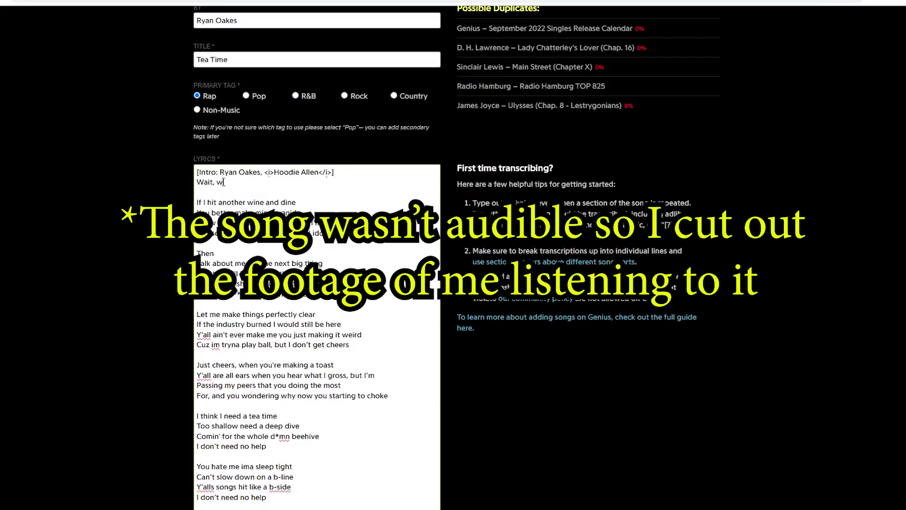
type("ait, wait")
key("Return")
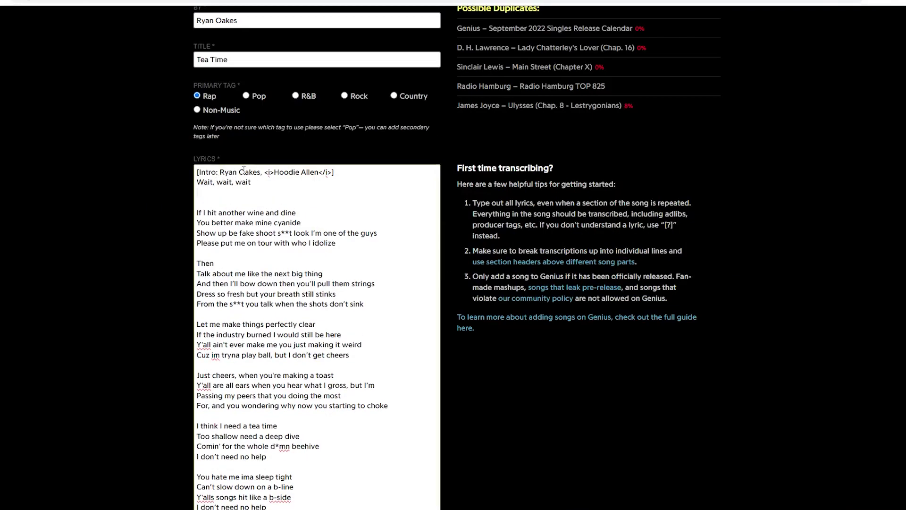
type("<i>Bro, what is this?</i>")
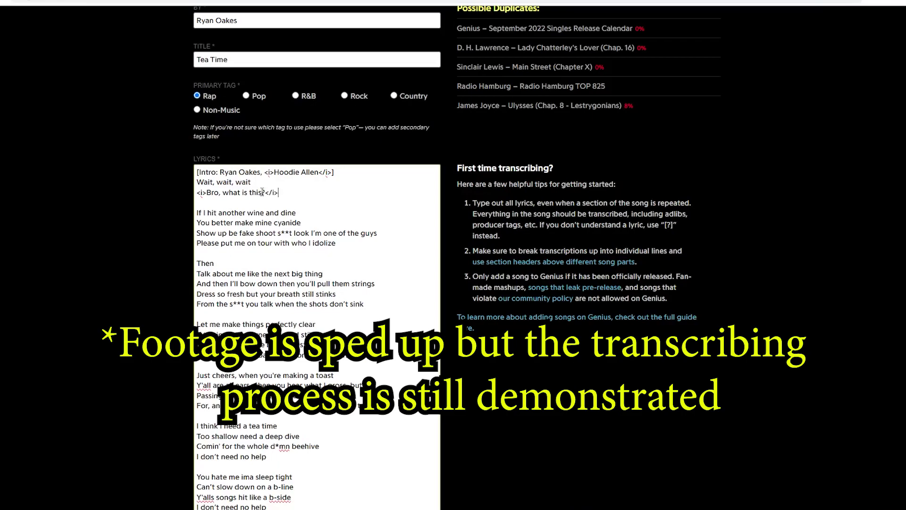
key("Return")
type("</i>")
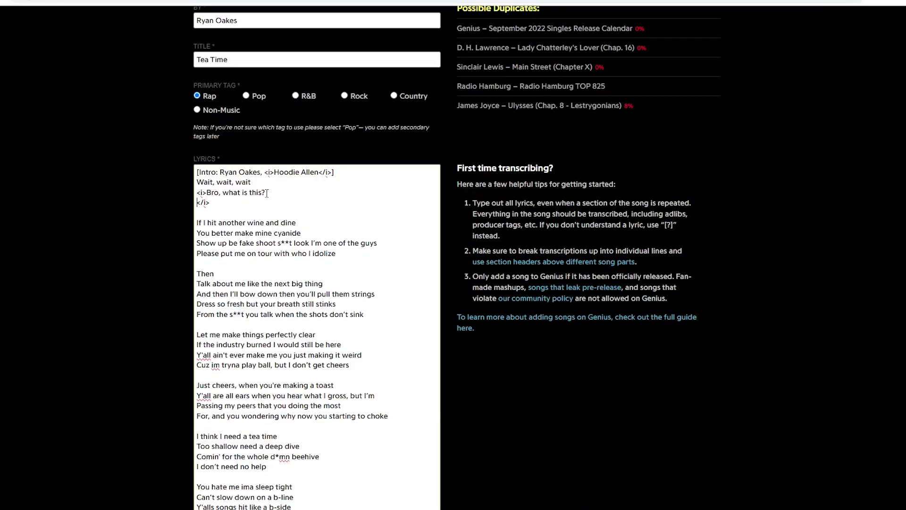
type("I think I need a tea time")
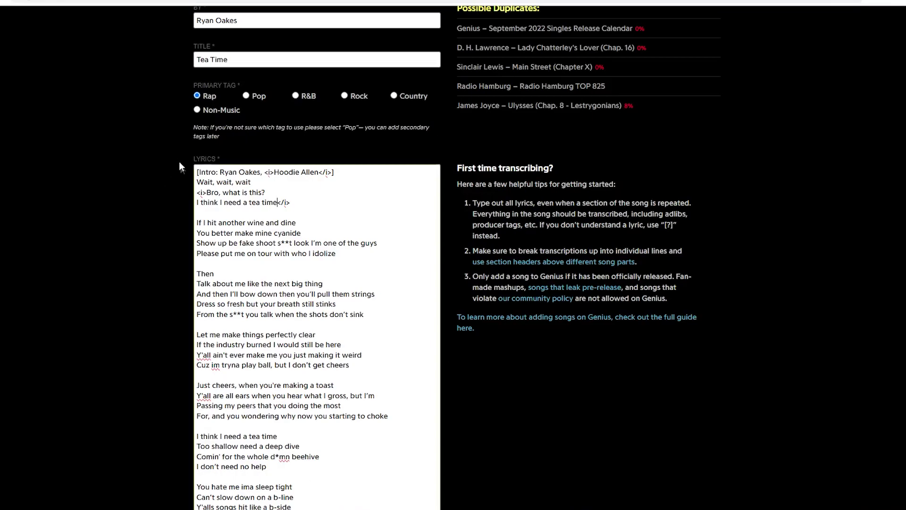
- Move the <i> tag onto the tea time line and paste 'Actually, hold on, let me go'
left_click(208, 192)
key("BackSpace")
key("BackSpace")
key("BackSpace")
left_click(196, 199)
type("<i>")
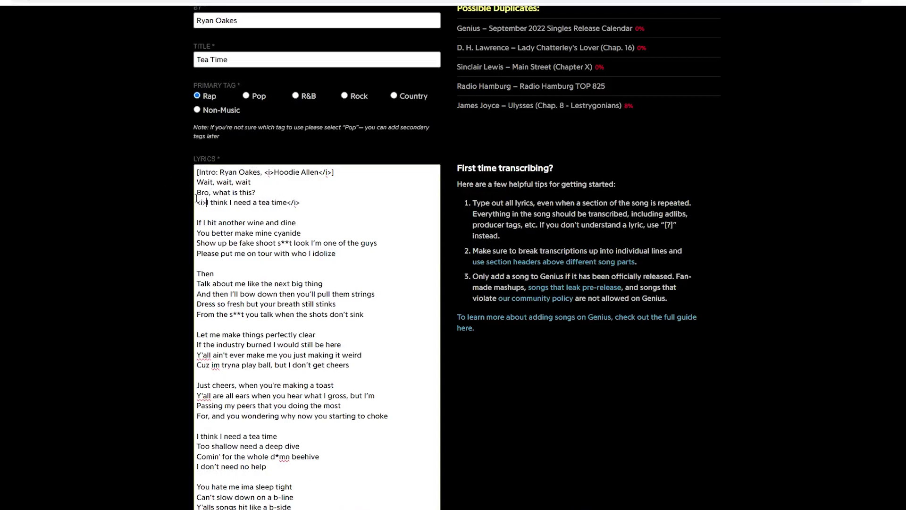
left_click(314, 204)
key("Left")
key("Left")
key("Left")
key("Left")
type("Actually, hold on, let me go")
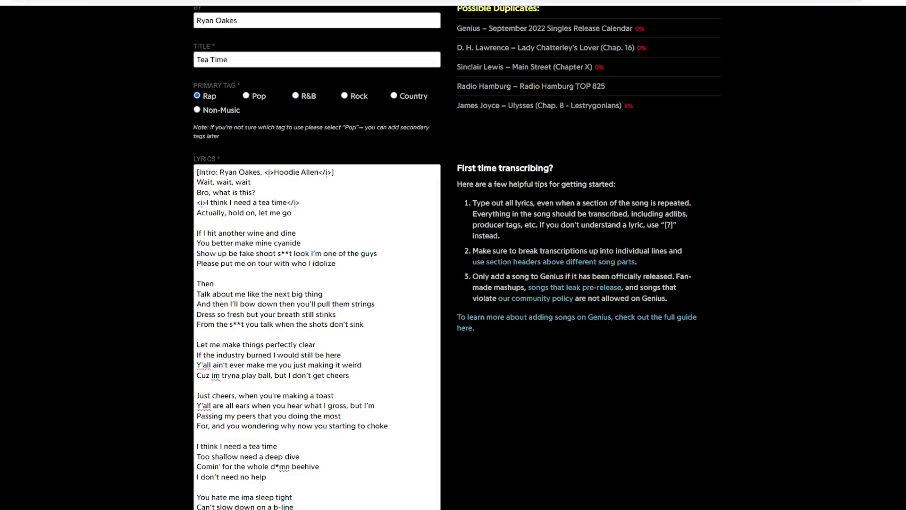
- Repeat 'let me' in the closing intro line, then add the [Verse 1: Ryan Oakes] header and an 'I'ma I'mma' ad-lib
left_click(283, 213)
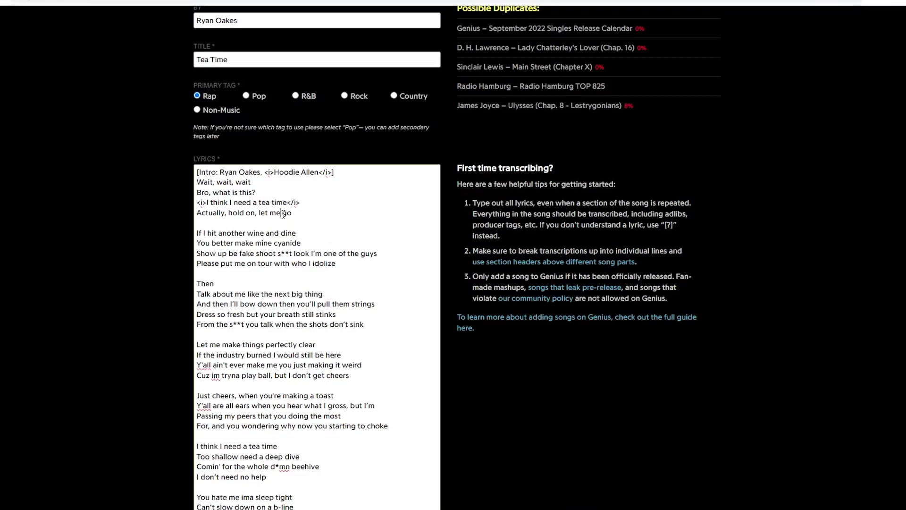
type(", let me")
left_click(316, 222)
key("Return")
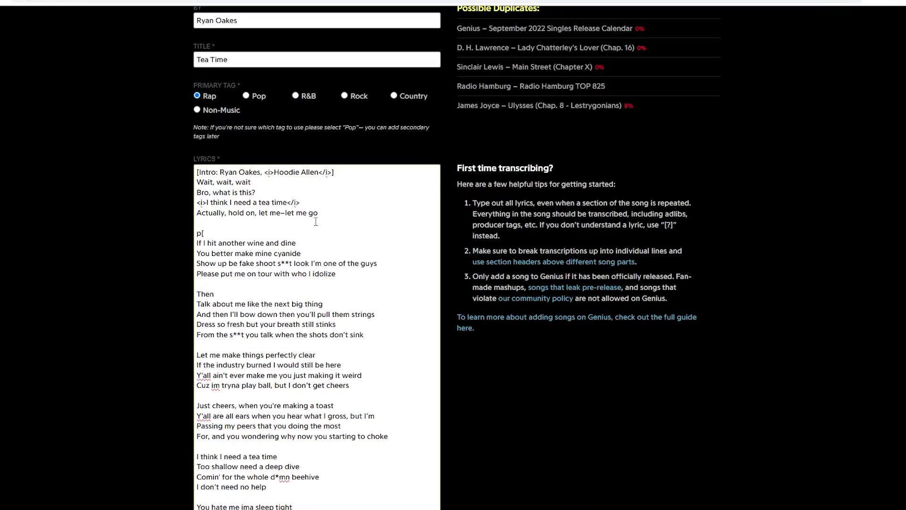
type("[Verse 1: Ryan Oakes]")
key("Return")
key("Return")
key("Up")
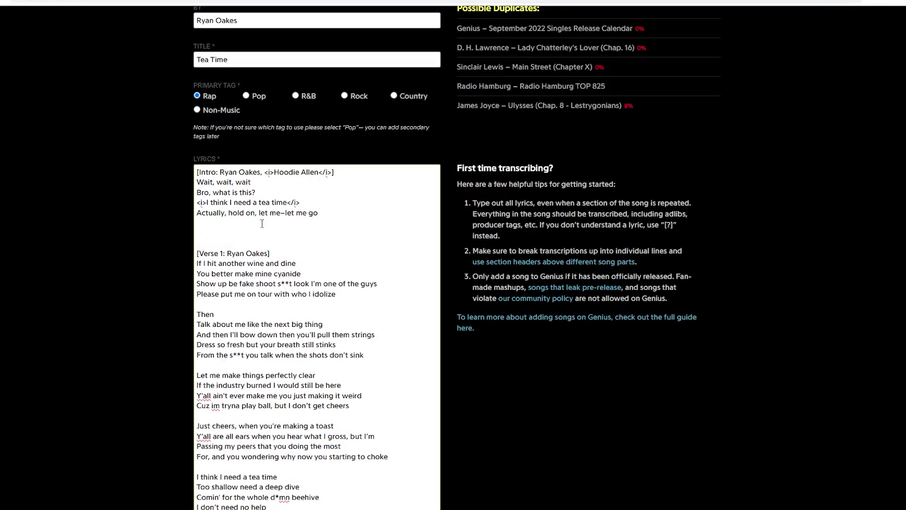
type("I'ma")
type(" I'm")
type("ma")
key("Down")
- Delete the 'I'ma I'mma' line, add commas after 'Show up' and 'be fake', and uncensor 'shit'
left_click(234, 234)
key("BackSpace")
key("BackSpace")
key("BackSpace")
key("BackSpace")
key("BackSpace")
key("BackSpace")
key("BackSpace")
key("BackSpace")
key("BackSpace")
key("BackSpace")
key("BackSpace")
key("BackSpace")
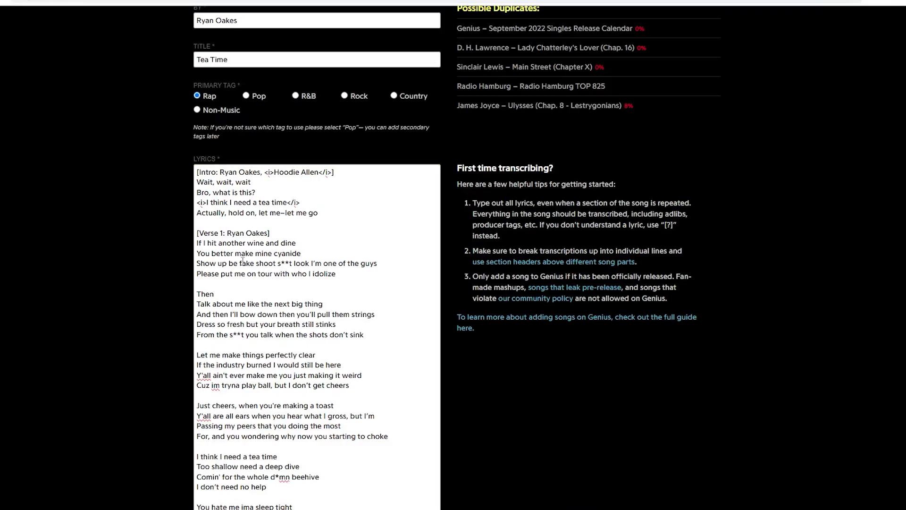
left_click(228, 263)
type(",")
left_click(256, 263)
type(",")
left_click_drag(282, 264, 296, 264)
type("shit")
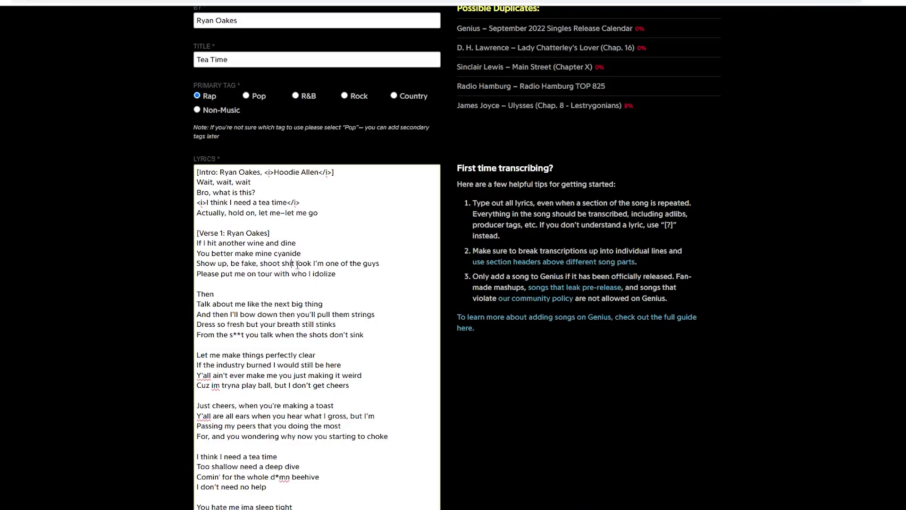
type(",")
key("Right")
key("Right")
key("Right")
key("Right")
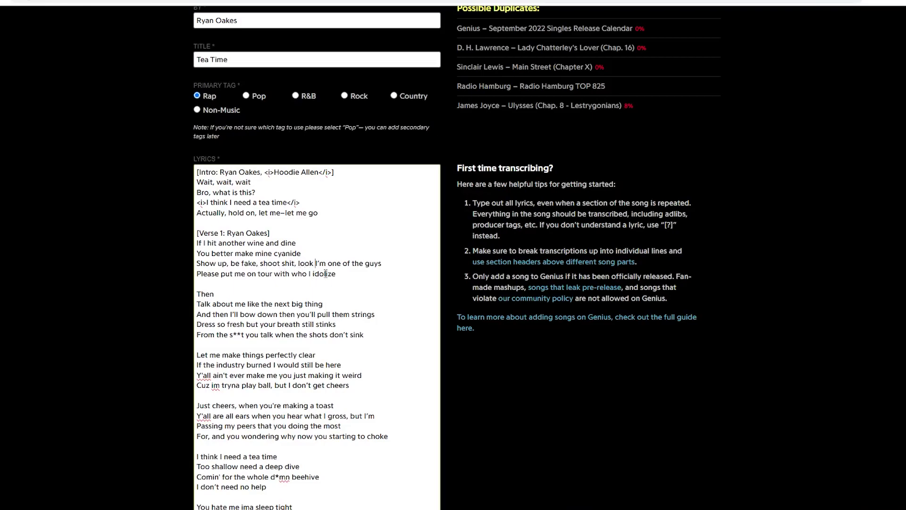
type(",")
key("Right")
- Replace 'Then' with 'And then' and remove the blank line above it
double_click(211, 294)
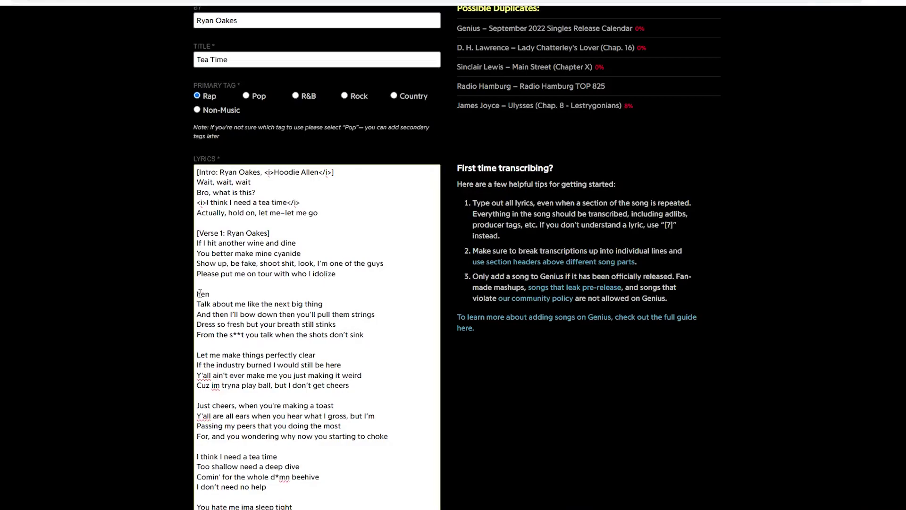
type("And then")
left_click_drag(211, 297, 196, 295)
left_click(212, 294)
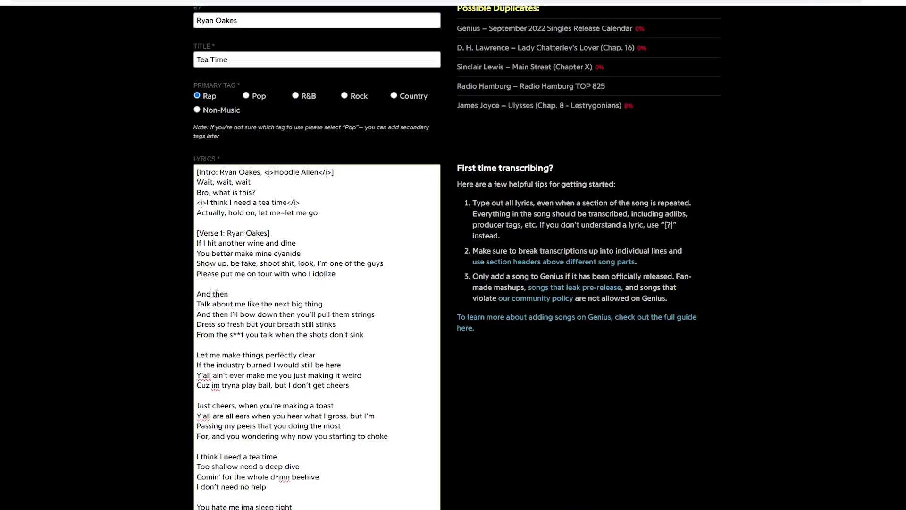
left_click(226, 284)
key("BackSpace")
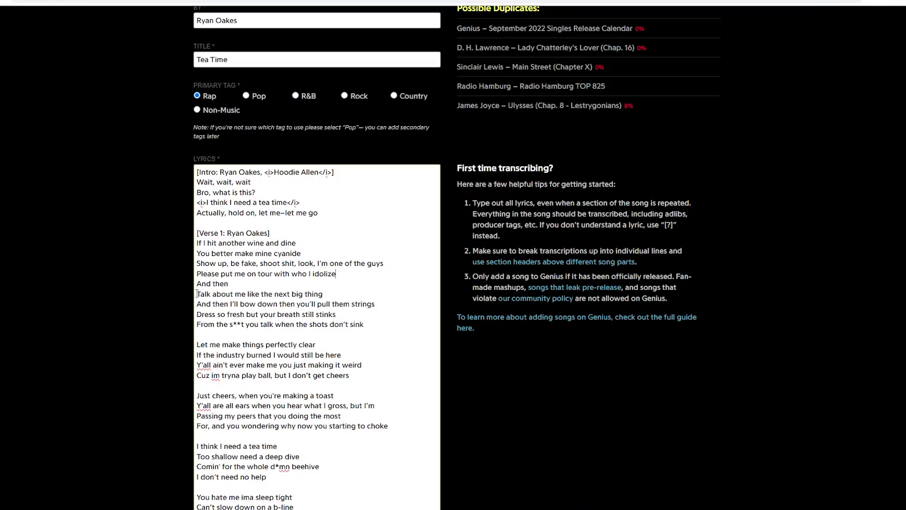
- Add commas after 'bow down' and 'fresh', uncensor 'shit', and change 'then' to 'while'
left_click(280, 304)
type(",")
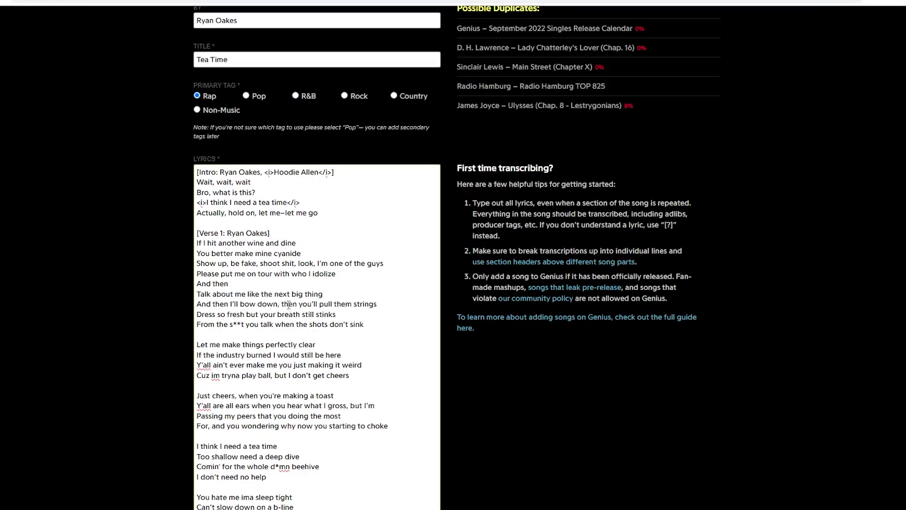
left_click(245, 314)
type(",")
double_click(238, 324)
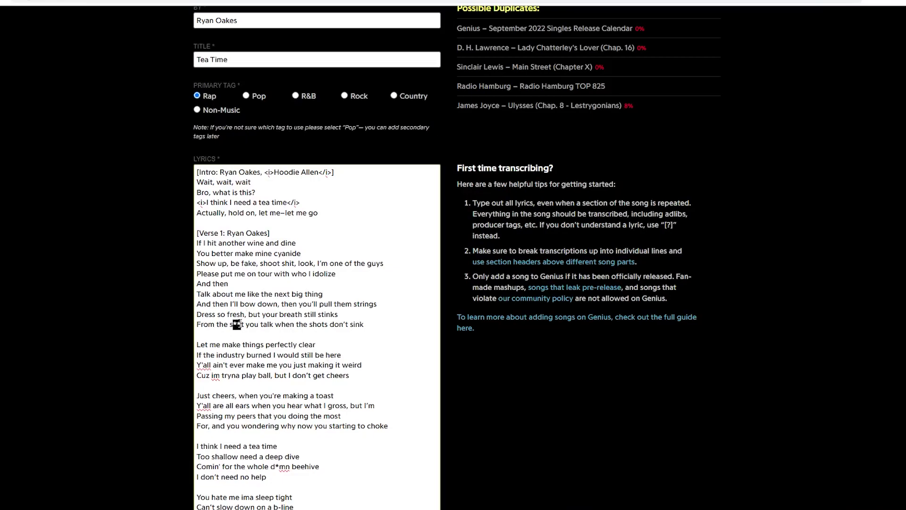
type("shit")
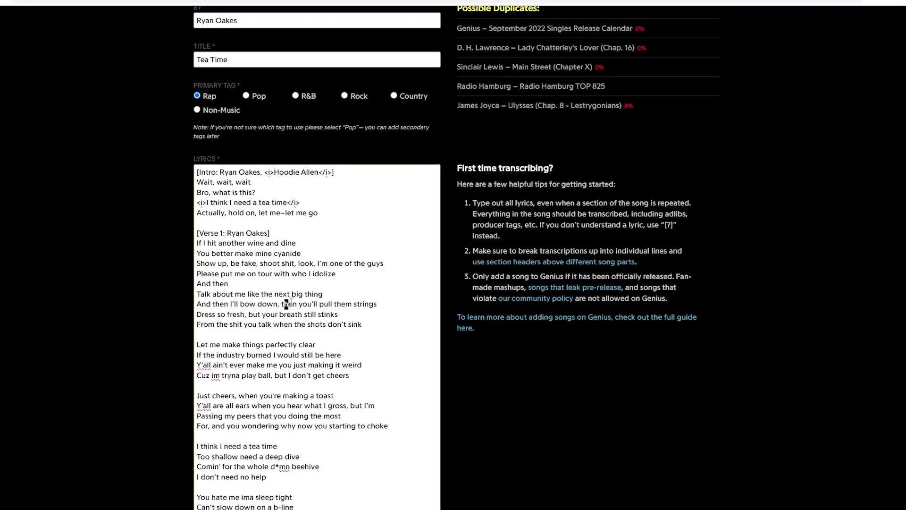
key("BackSpace")
key("BackSpace")
key("BackSpace")
key("BackSpace")
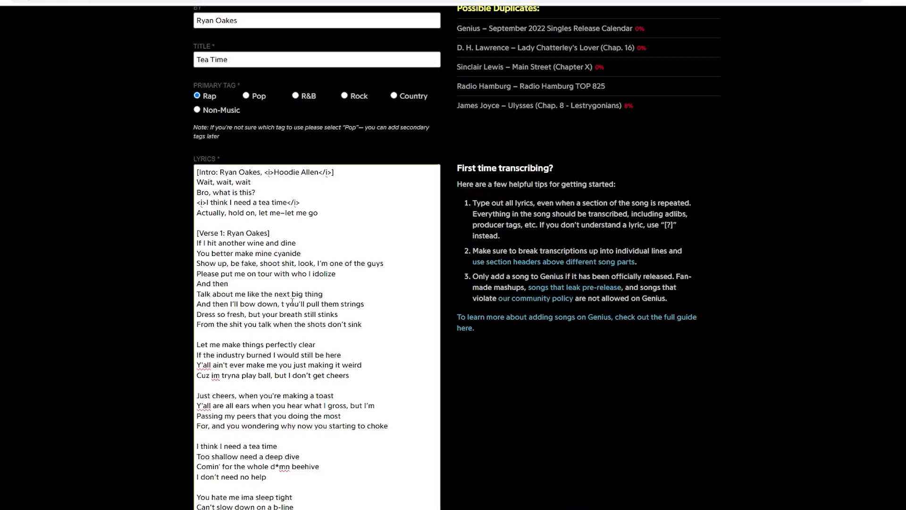
type("while")
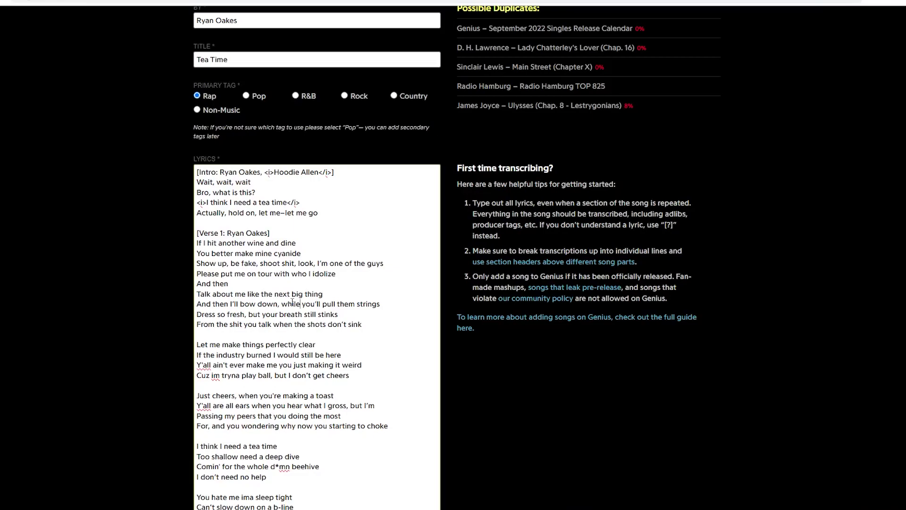
- Start the verse line with 'Yo, let me make things perfectly clear'
left_click(290, 336)
type("YO")
key("BackSpace")
key("Delete")
type("o,")
key("Delete")
type("l")
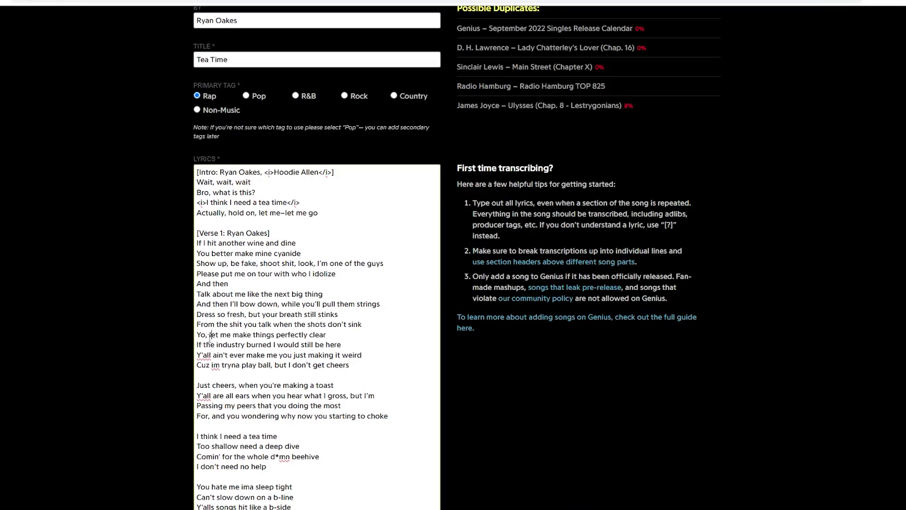
- Add commas after 'burned' and 'make me', and change 'Cuz im' to ''Cause I'm'
left_click(273, 345)
type(",")
left_click(279, 355)
type(",")
left_click(211, 366)
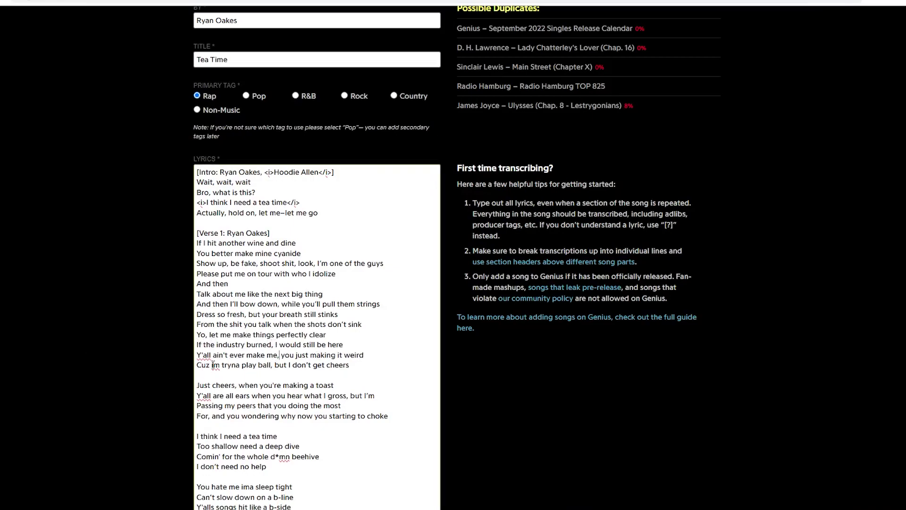
left_click_drag(210, 366, 191, 370)
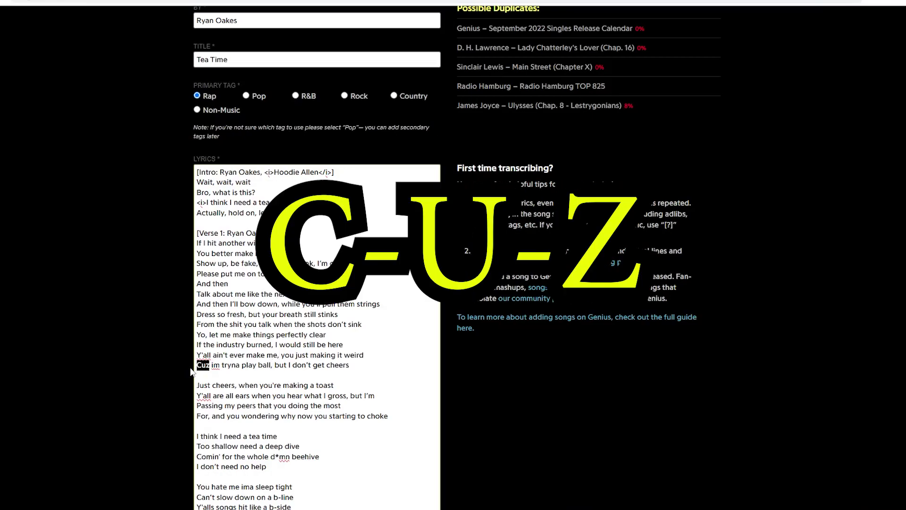
type("'Cause")
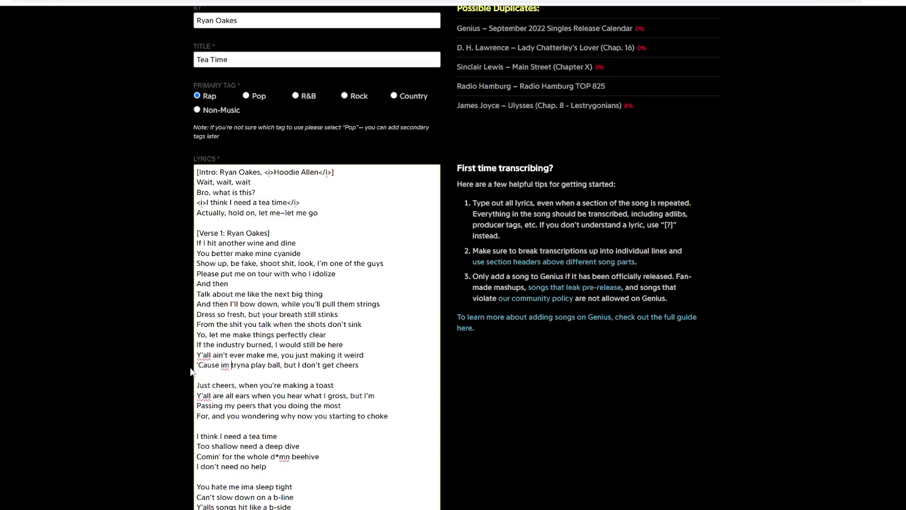
key("Left")
key("BackSpace")
key("BackSpace")
type("I")
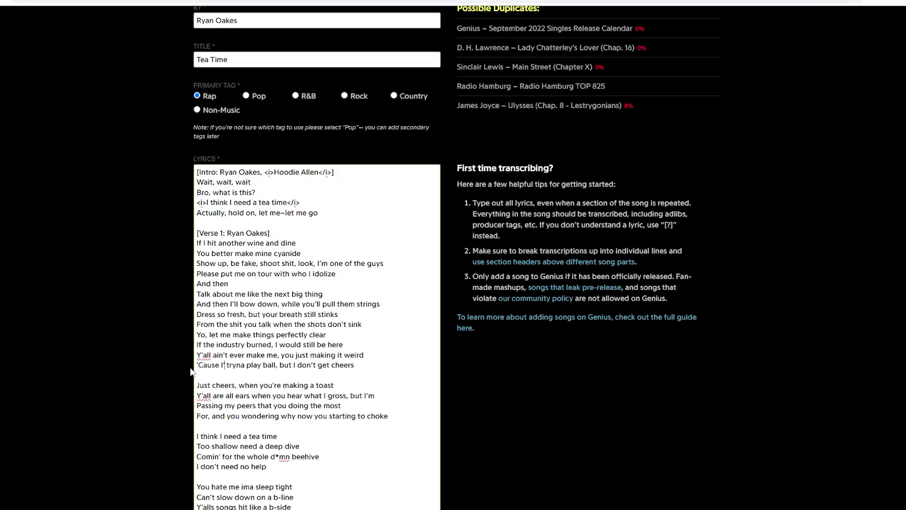
type("'m")
- Remove the blank line before 'Just cheers' and move 'But I'm' onto the 'passing my peers' line
scroll(191, 371, "down", 1)
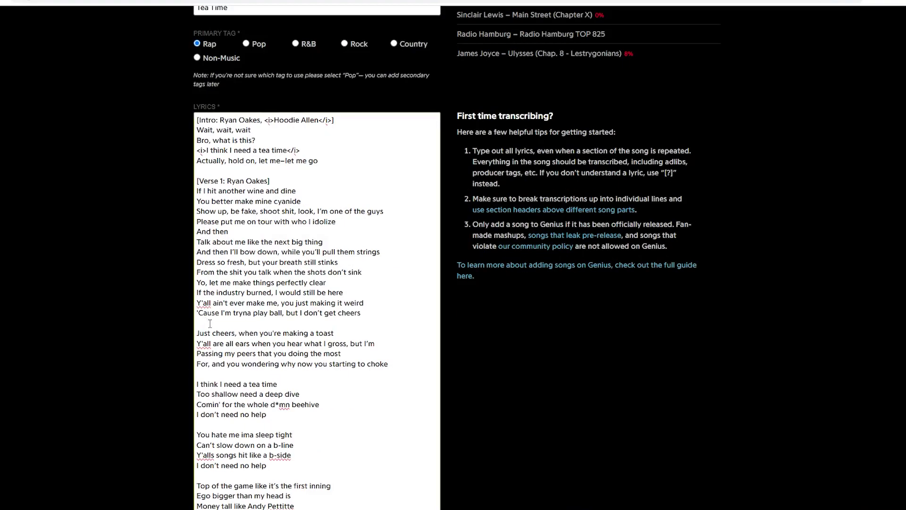
key("BackSpace")
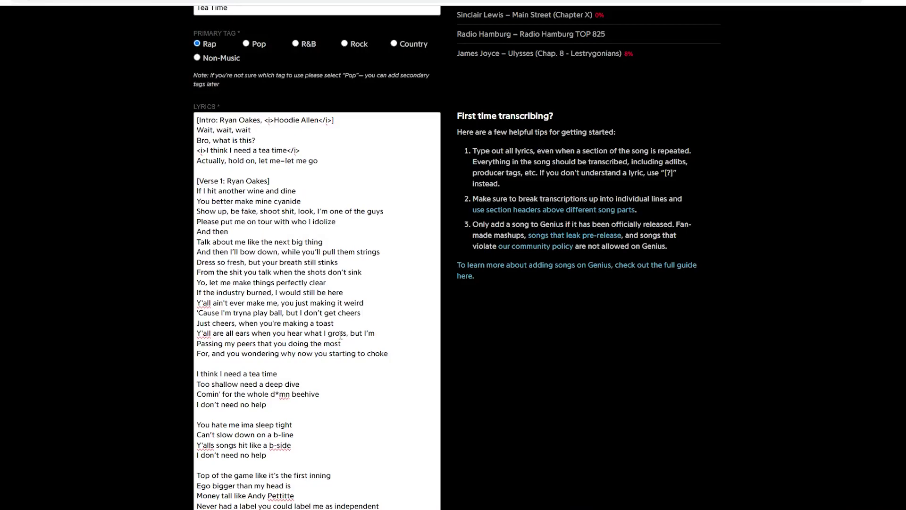
left_click(350, 334)
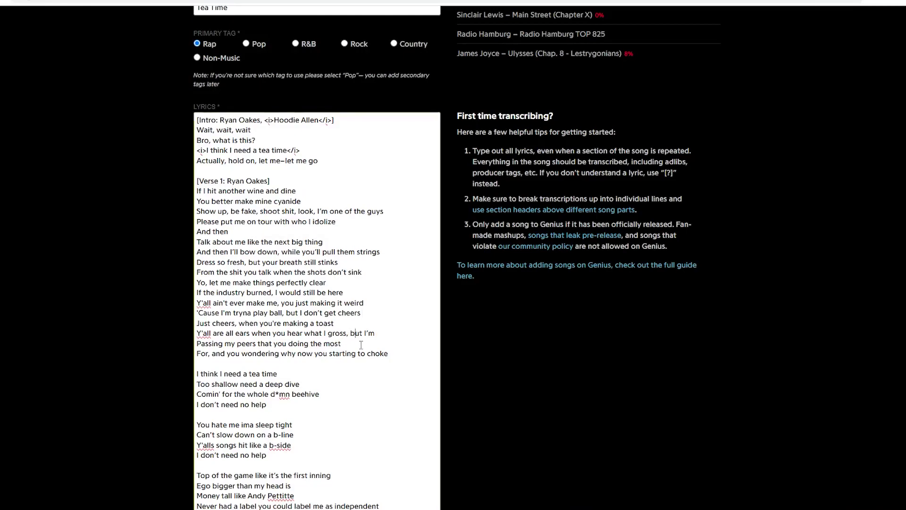
key("BackSpace")
key("BackSpace")
key("BackSpace")
key("Return")
type("B")
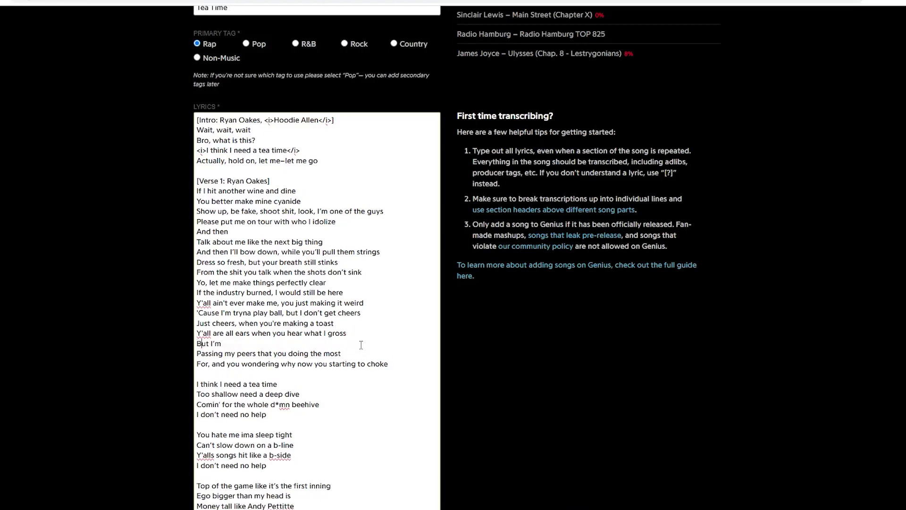
key("Down")
key("BackSpace")
key("BackSpace")
type("p")
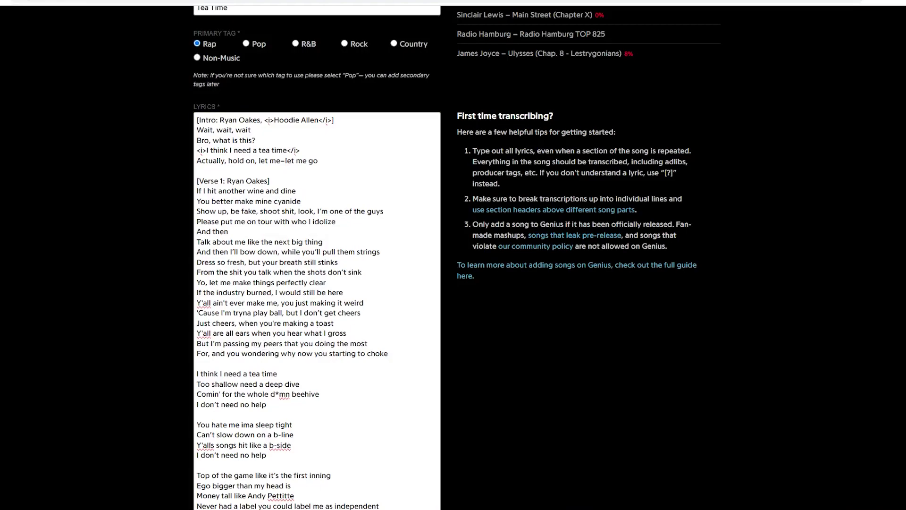
left_click(209, 356)
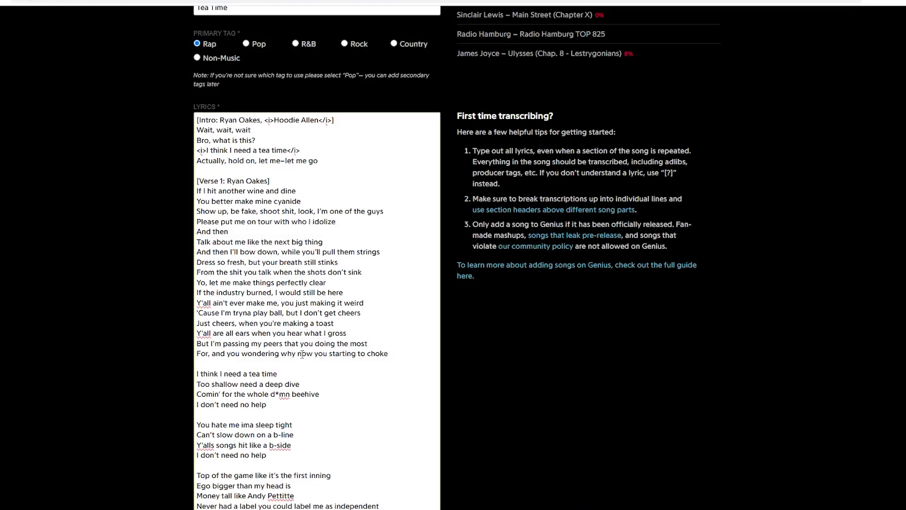
scroll(244, 315, "down", 1)
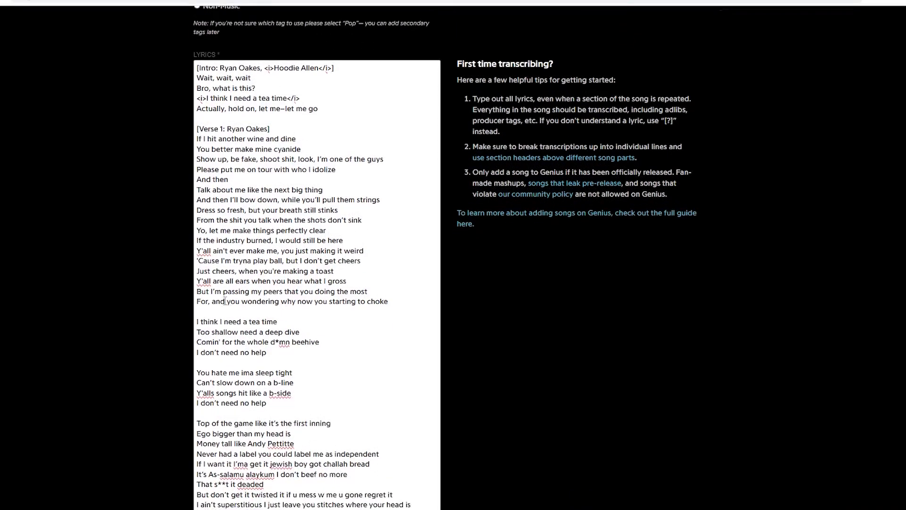
- Add the chorus header '[Chorus: Ryan Oakes]' with '(Oh!)' and '(Hey!)' ad-libs
key("Return")
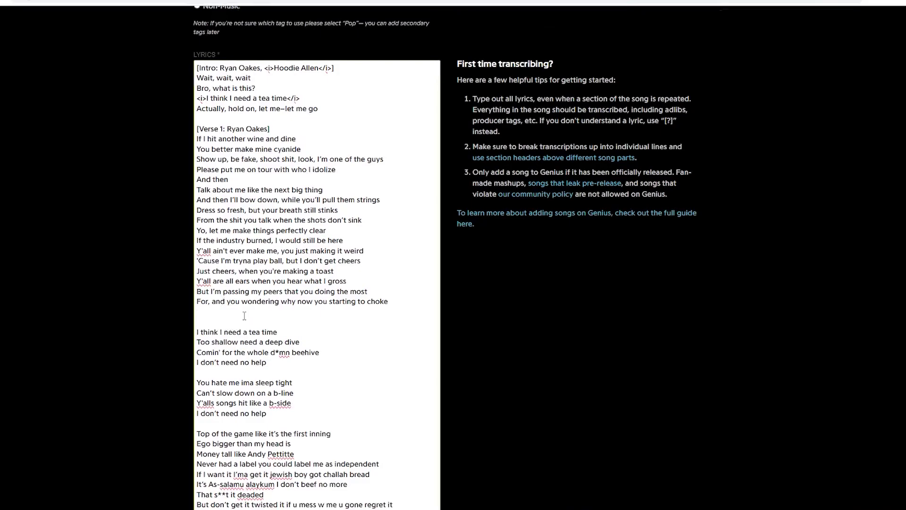
type("[Chorus: ")
type("Ryan Oakes")
type(" (O")
type("h)")
type("(Hey)")
left_click(292, 332)
type("!")
left_click(319, 342)
type("!")
left_click(345, 322)
type("]")
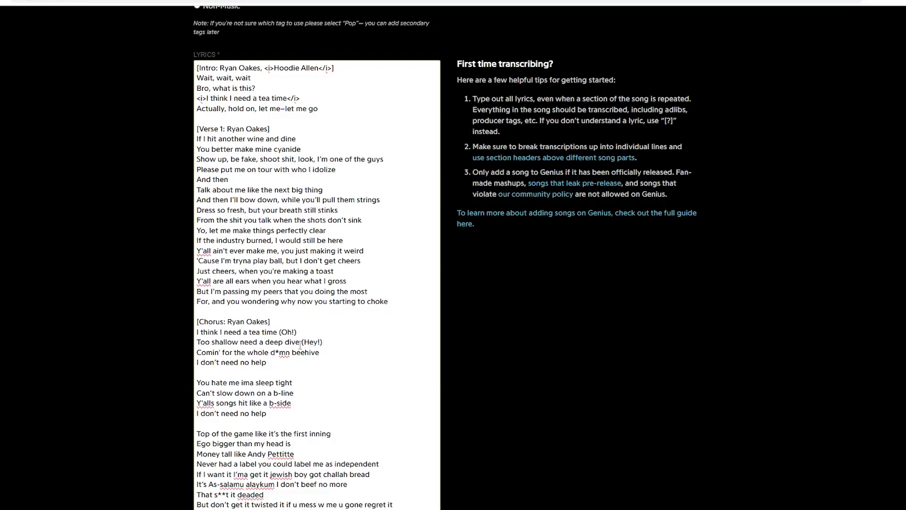
double_click(287, 332)
left_click(310, 336)
- Add a comma after 'shallow', uncensor 'damn', change 'ima' to 'I'ma', and add a comma after 'You hate me'
left_click(240, 341)
type(",")
left_click_drag(275, 352, 279, 352)
type("a")
left_click(280, 372)
key("BackSpace")
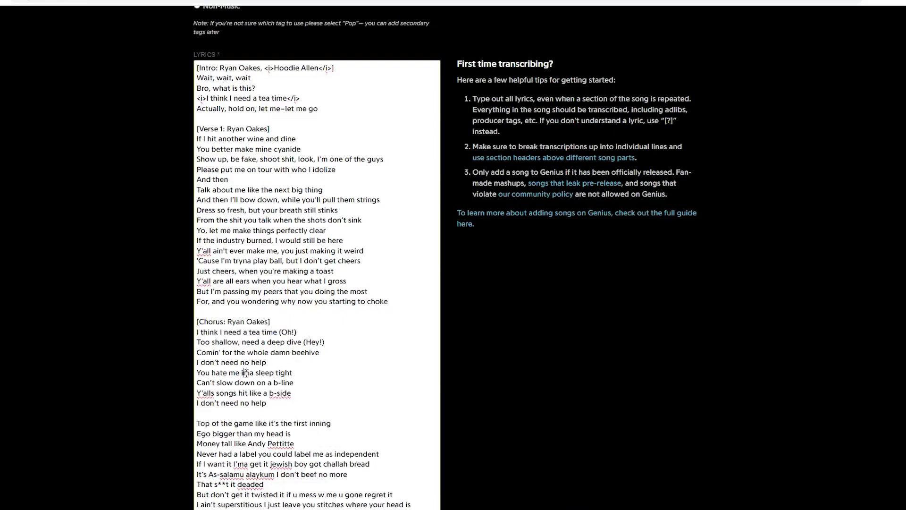
double_click(249, 373)
type("I'ma")
left_click(240, 372)
type(",")
- Correct 'Y'alls' to 'Y'all's' and 'b-side' to 'B-side'
left_click(256, 382)
type(",")
left_click(211, 393)
type("'")
double_click(283, 393)
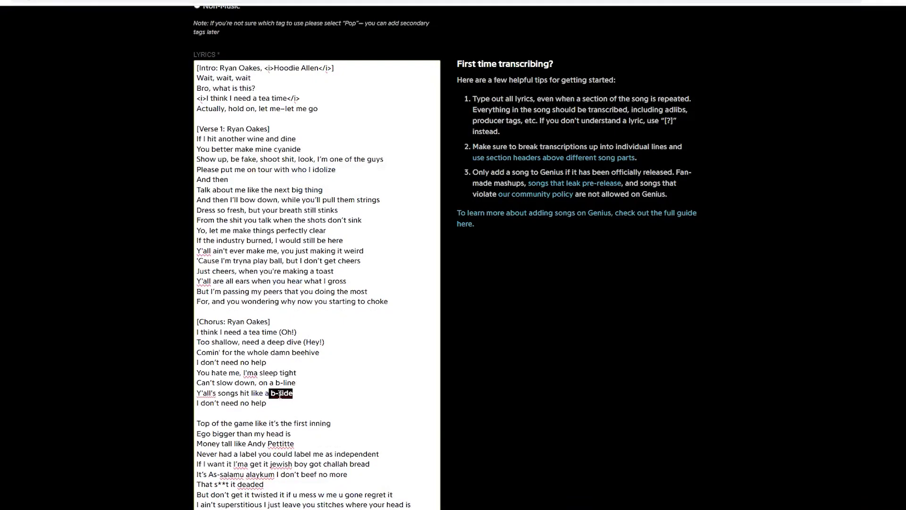
left_click(278, 393)
key("BackSpace")
type("B")
- Append '(Hey!)', '(Oh!)' and '(Hey!)' ad-libs to the ends of three chorus lines
left_click(268, 362)
type("(Hey!)")
left_click(297, 372)
type("(Oh!)")
left_click(296, 382)
type("(Hey!)")
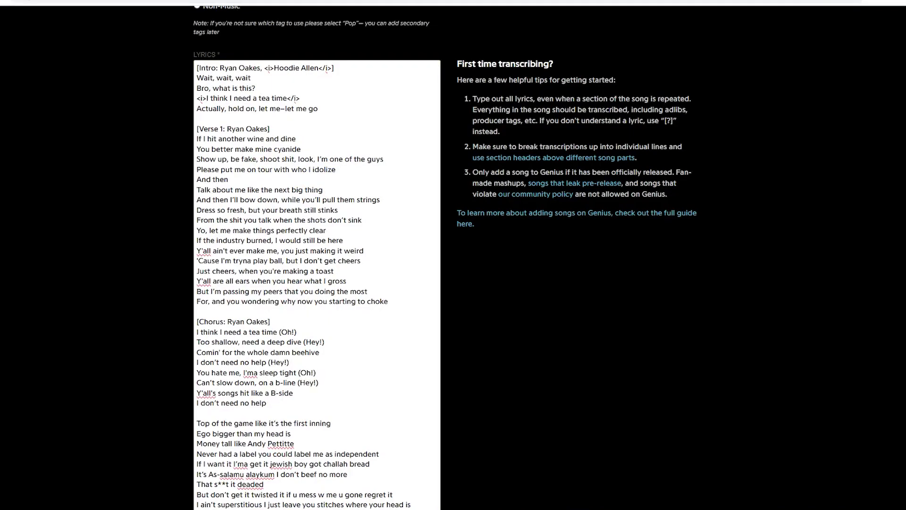
left_click(278, 402)
left_click(282, 413)
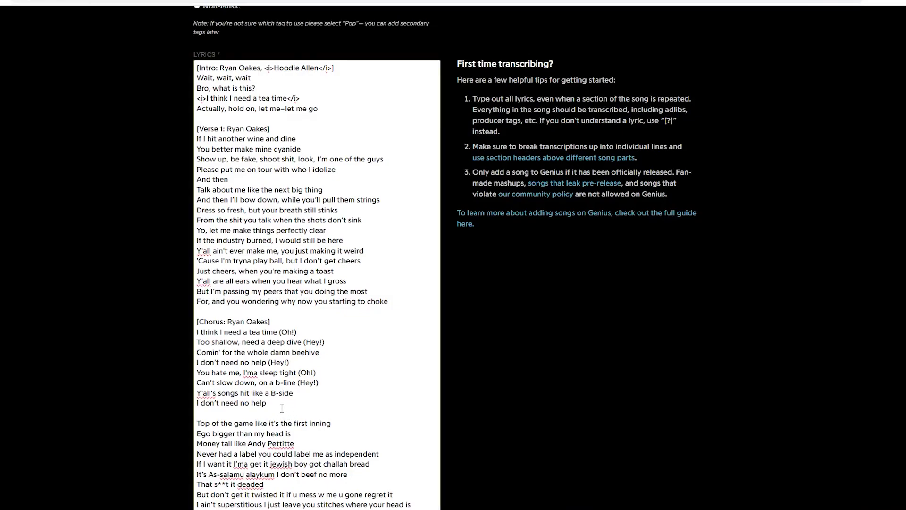
- Below the chorus, add a 'Yo' line under a [Verse 2: Hoodie Allen] header, removing the extra brackets
key("Return")
type("Yo")
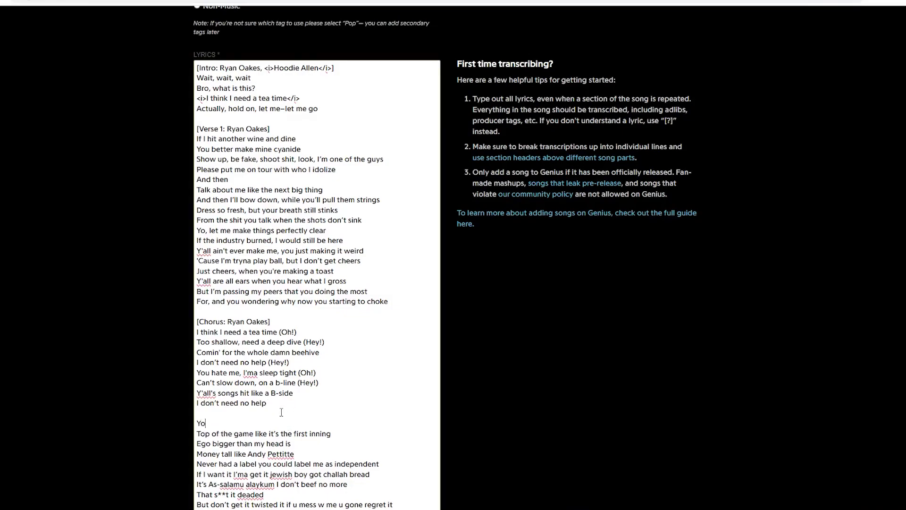
key("Up")
key("Return")
type("[Verse 2")
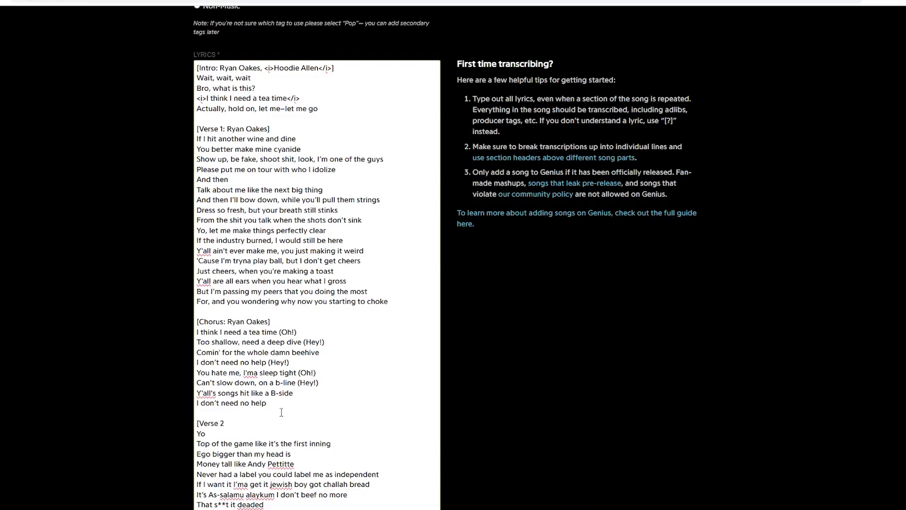
type(": Hoodie Allen] ]]]]]]]]]]]")
key("BackSpace")
key("BackSpace")
key("BackSpace")
key("BackSpace")
key("BackSpace")
key("BackSpace")
key("BackSpace")
key("BackSpace")
key("BackSpace")
key("BackSpace")
key("BackSpace")
key("BackSpace")
- Try an italic '(Yo)' ad-lib at the chorus end and an italic tag in the chorus header
left_click_drag(197, 404, 223, 404)
left_click(284, 404)
type("<i>(Yo)</i>")
left_click(267, 321)
type(", <i>")
- Remove the stray <i> tag and the '(Yo)' ad-lib, and restore the chorus header's closing bracket
left_click_drag(264, 68, 334, 69)
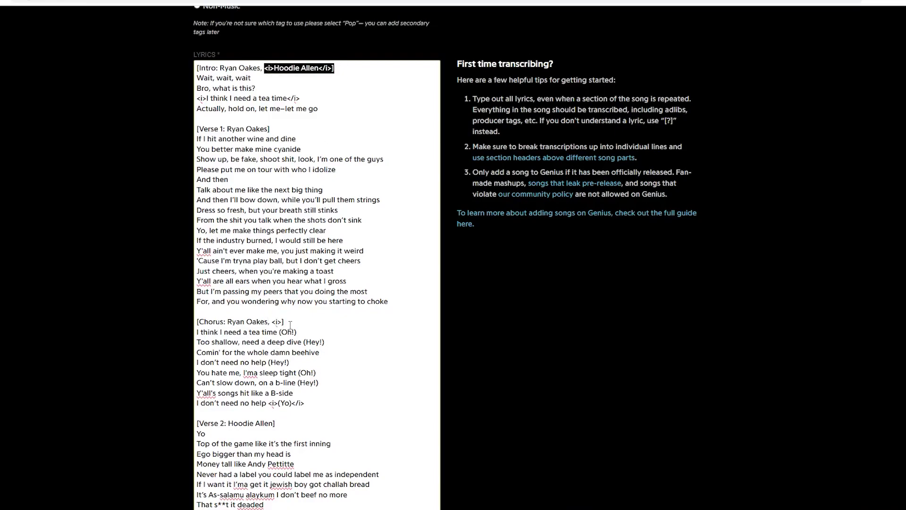
left_click(282, 322)
double_click(282, 321)
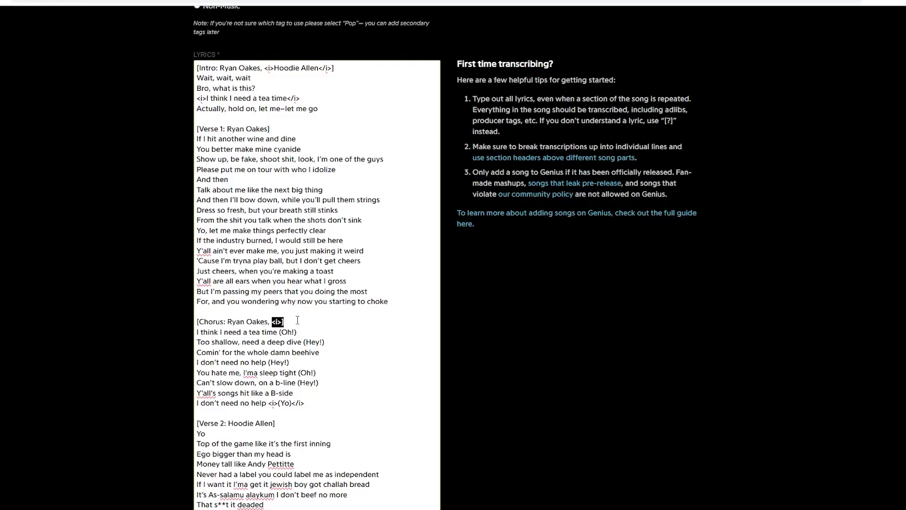
key("BackSpace")
key("BackSpace")
key("BackSpace")
type("]")
left_click_drag(305, 403, 264, 404)
key("BackSpace")
scroll(206, 386, "down", 1)
left_click(207, 386)
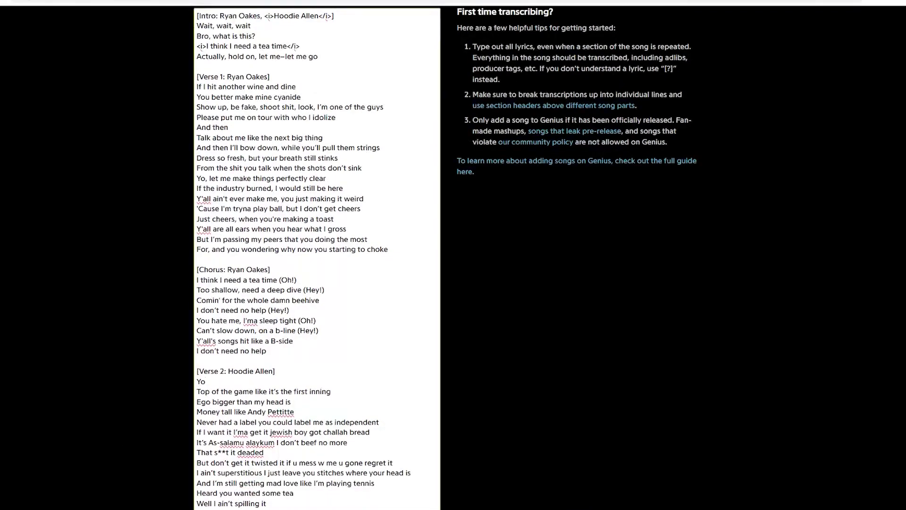
- In Verse 2, add commas after 'want it' and 'get it' and capitalise 'Jewish'
scroll(239, 228, "down", 3)
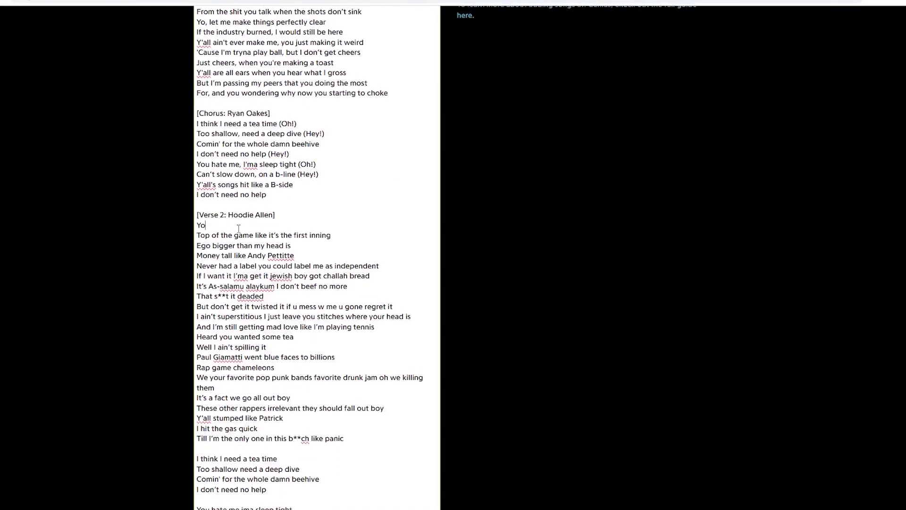
left_click_drag(248, 255, 294, 255)
right_click(289, 257)
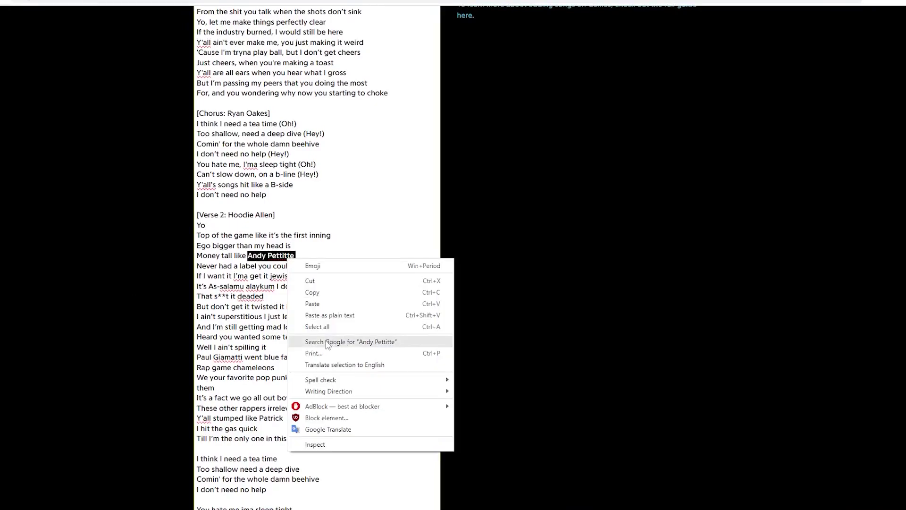
left_click(232, 276)
type(",")
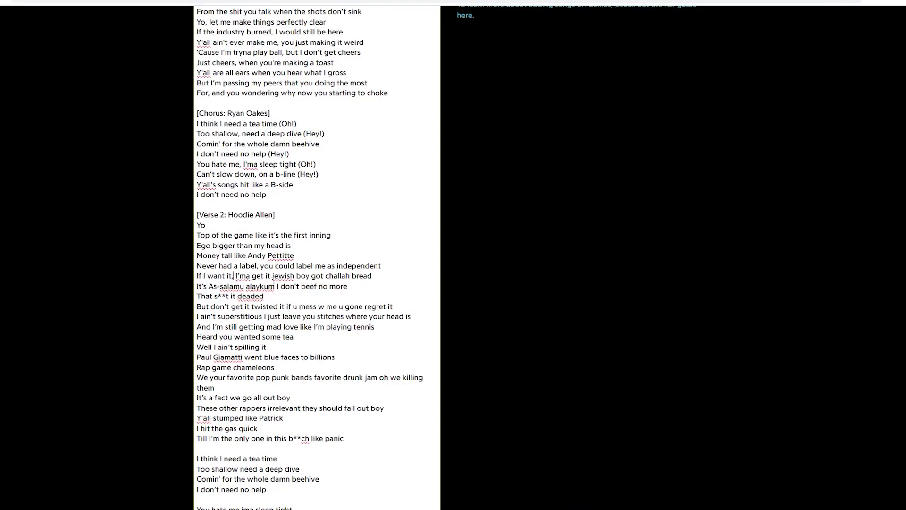
left_click(269, 276)
type(",")
key("Right")
key("Delete")
type("J")
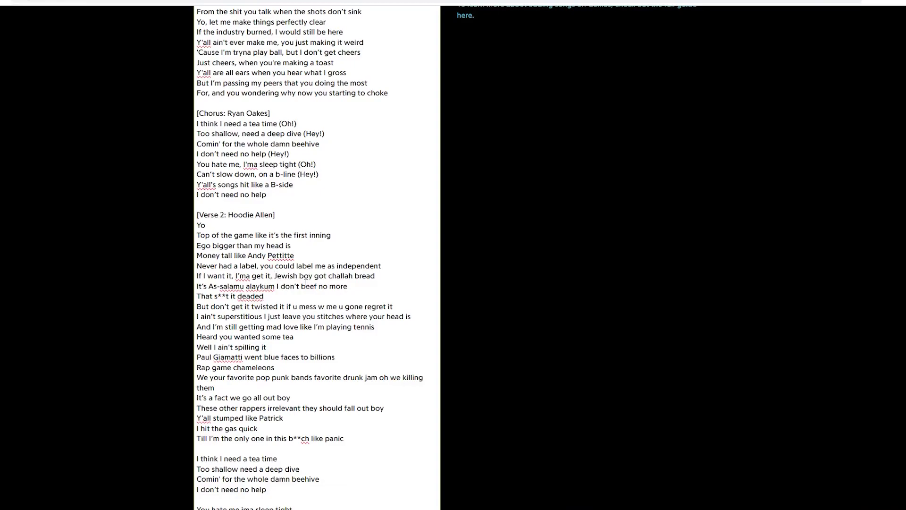
- Add the comma after 'alaykum' and spell out the censored word as 'shit'
scroll(305, 282, "down", 1)
left_click_drag(208, 234, 274, 237)
right_click(273, 237)
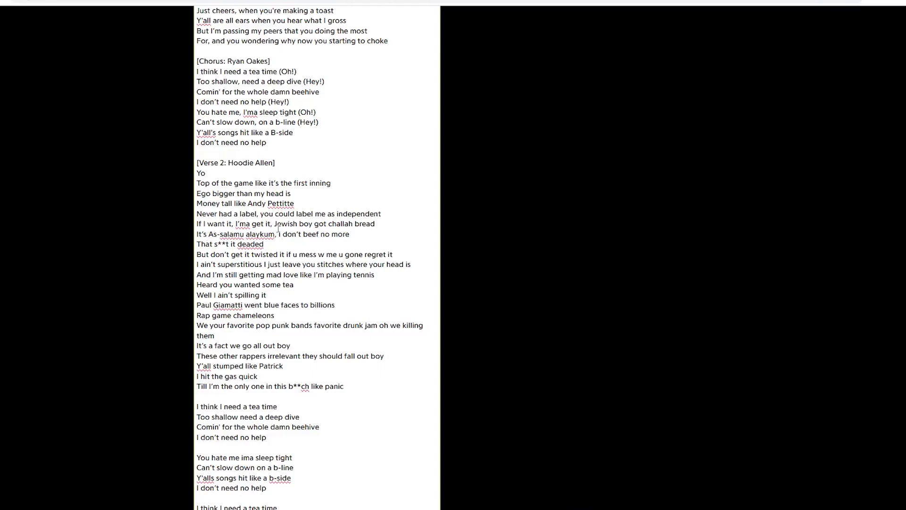
double_click(222, 245)
type("shit,")
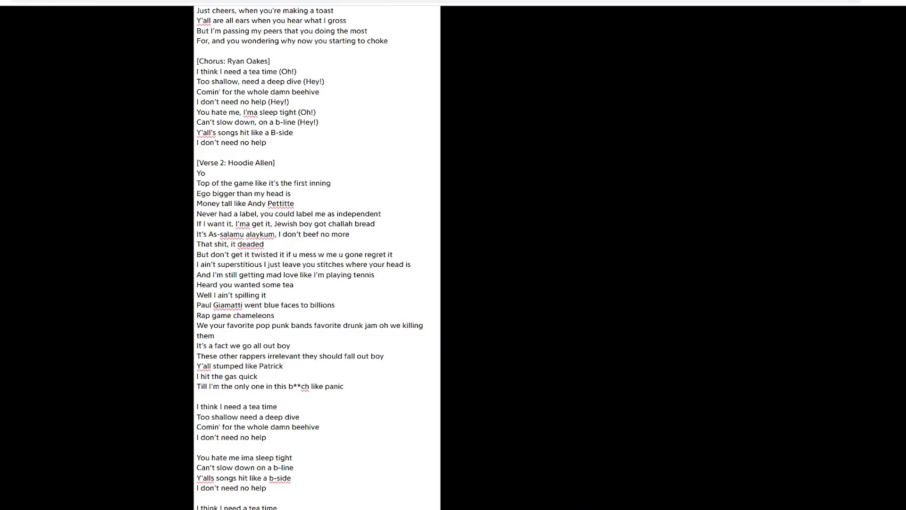
key("BackSpace")
key("BackSpace")
key("BackSpace")
key("BackSpace")
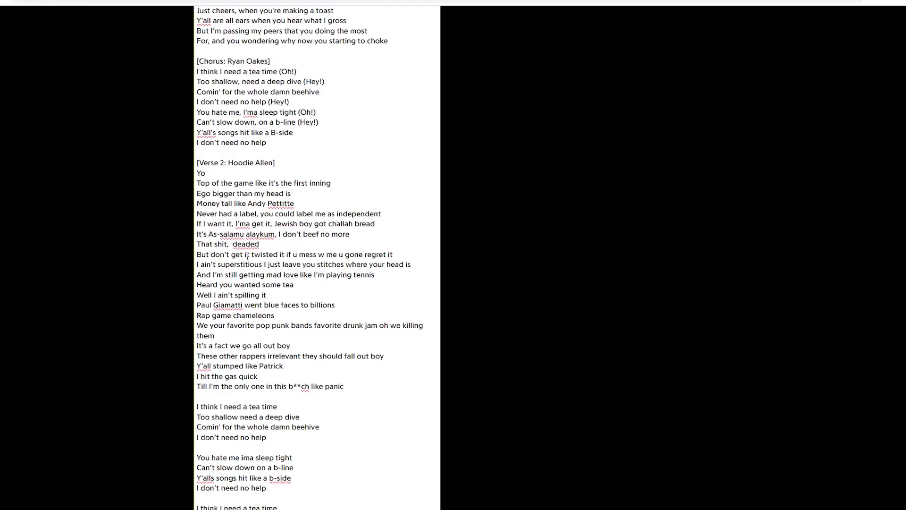
- Keep editing Verse 2, adding commas, apostrophes and ad-libs like (Woo!) and (Uh-huh)
type("is")
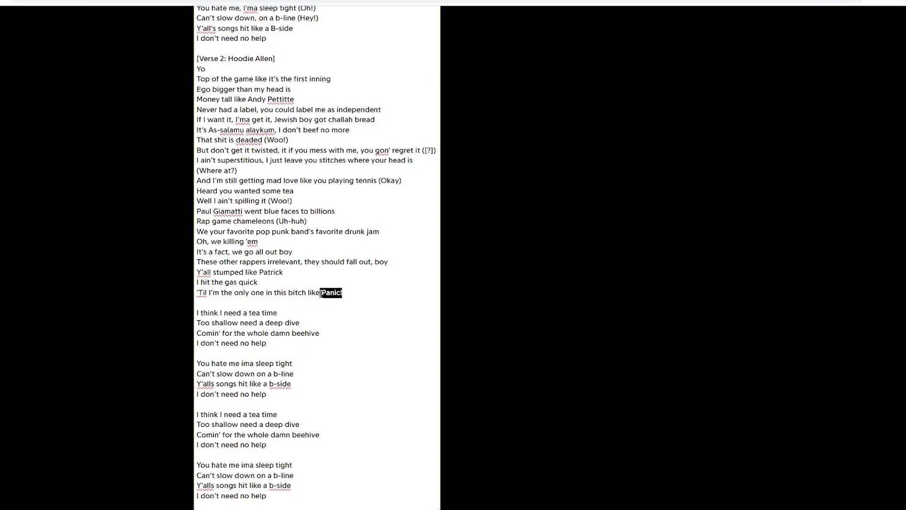
- Copy the formatted chorus block and paste it again after Verse 2
left_click(341, 301)
scroll(341, 301, "up", 5)
left_click_drag(197, 217, 326, 297)
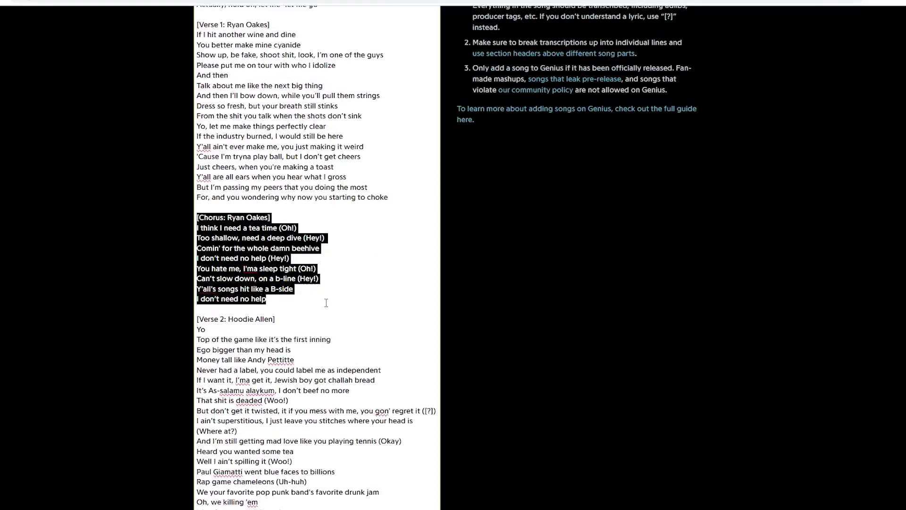
key("ctrl+End")
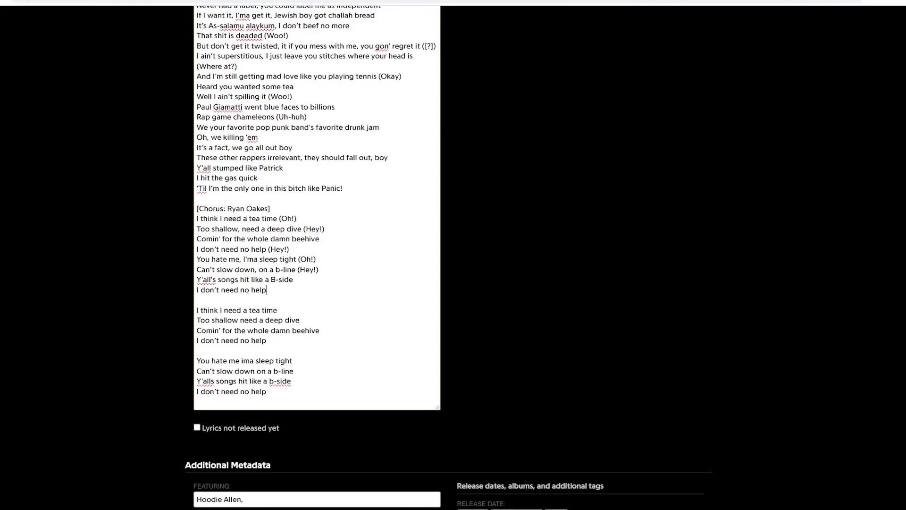
key("Up")
key("End")
- Capitalise 'B-line', remove the blank line between choruses, and start an '[Outro:' header
scroll(302, 309, "up", 9)
double_click(278, 331)
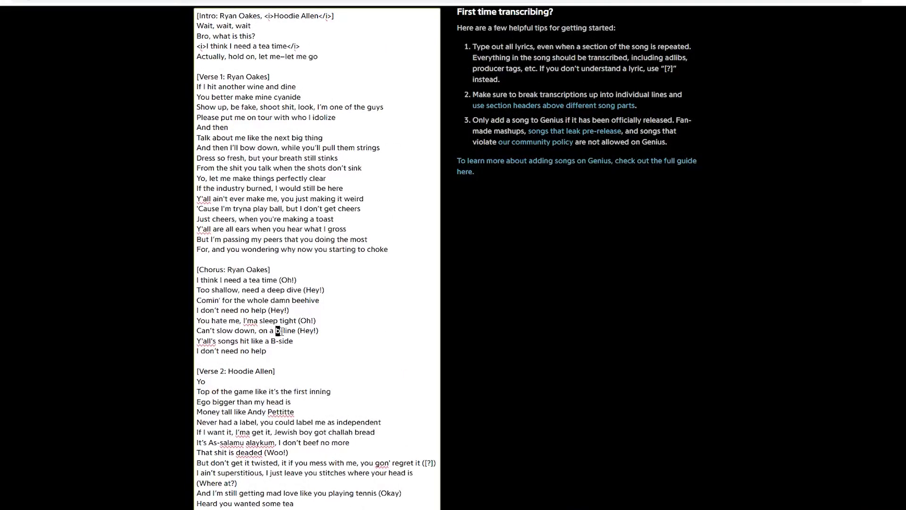
type("B")
scroll(383, 310, "down", 9)
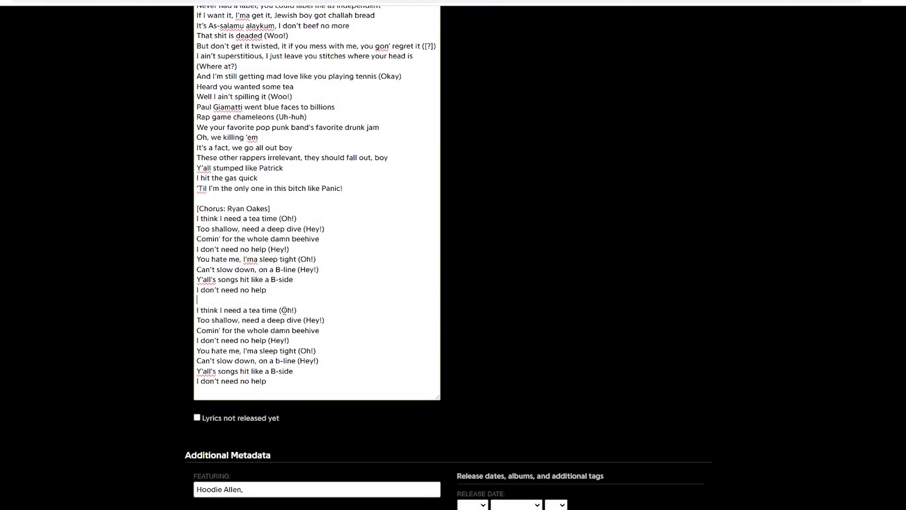
key("BackSpace")
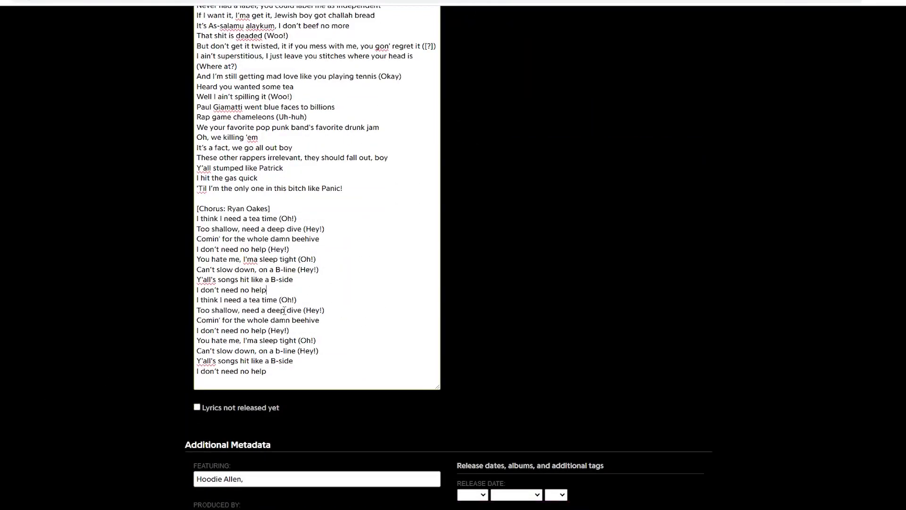
key("Return")
key("Return")
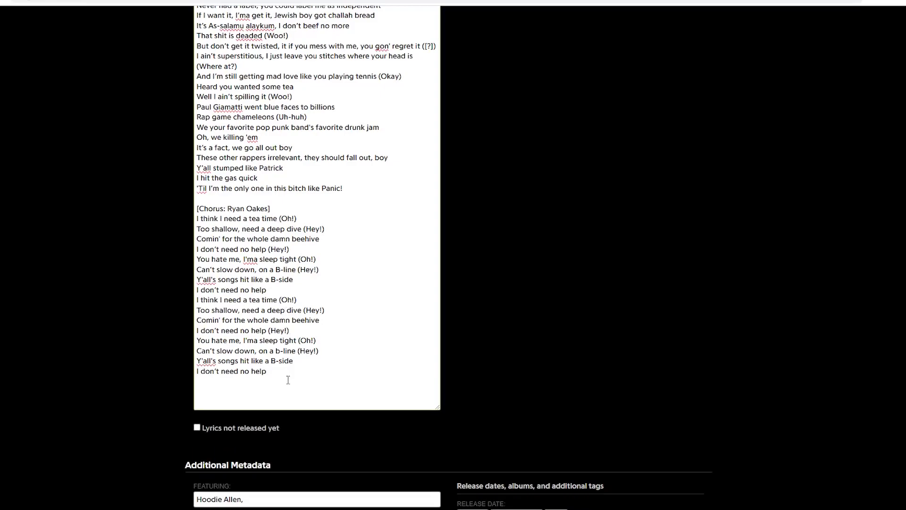
type("[o")
type("[Outro")
type(": R")
type("Ryan Oakes, <i>Hoodie Allen</i>]")
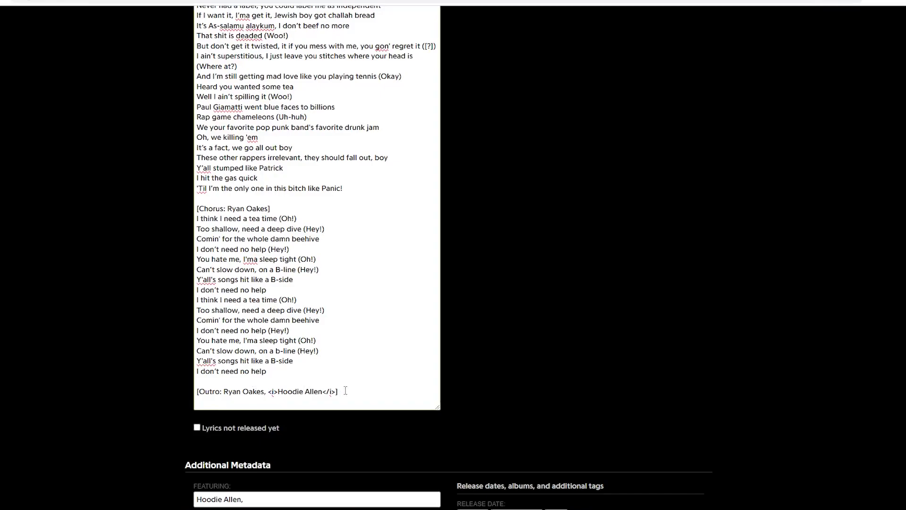
- Change the outro header credits to 'Hoodie Allen, <i>Ryan Oakes</i>'
left_click_drag(346, 391, 224, 392)
type("Ioodie Alelen, <i>Ryan Oakes")
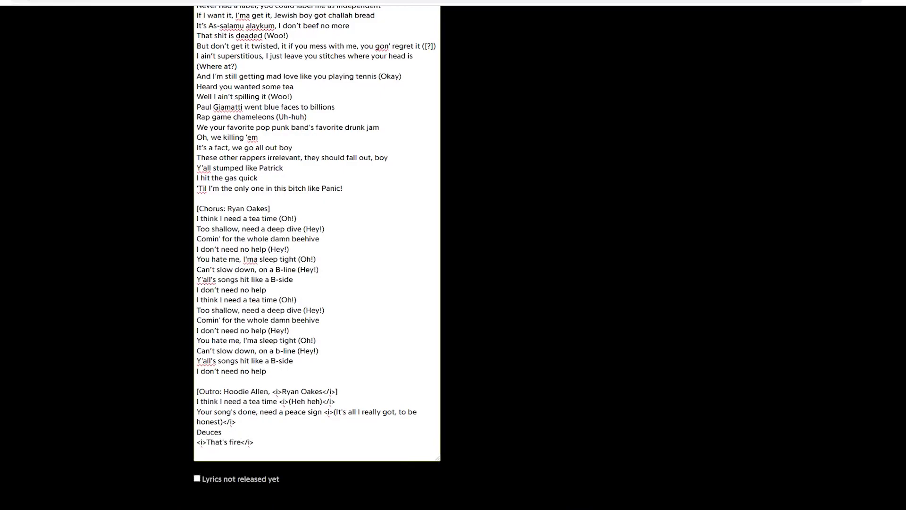
key("alt+Tab")
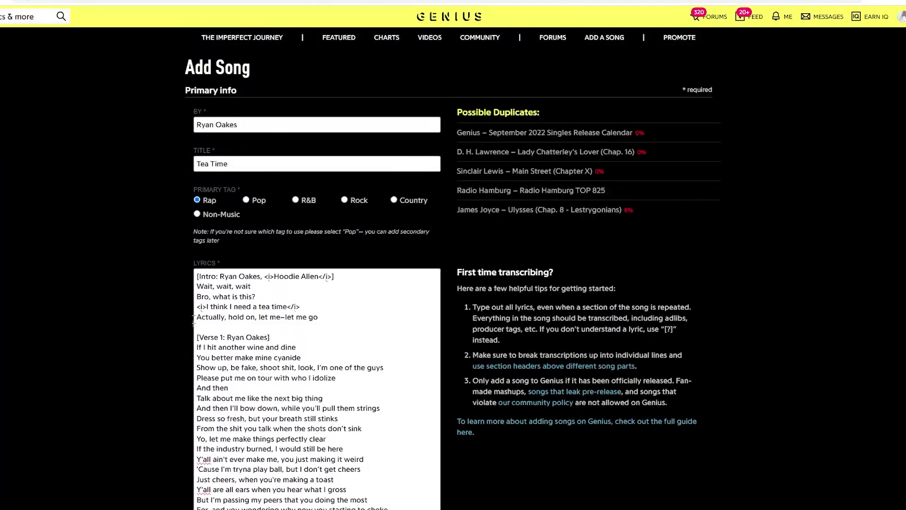
- Scroll below the lyrics box to the Additional Metadata section
scroll(188, 319, "down", 14)
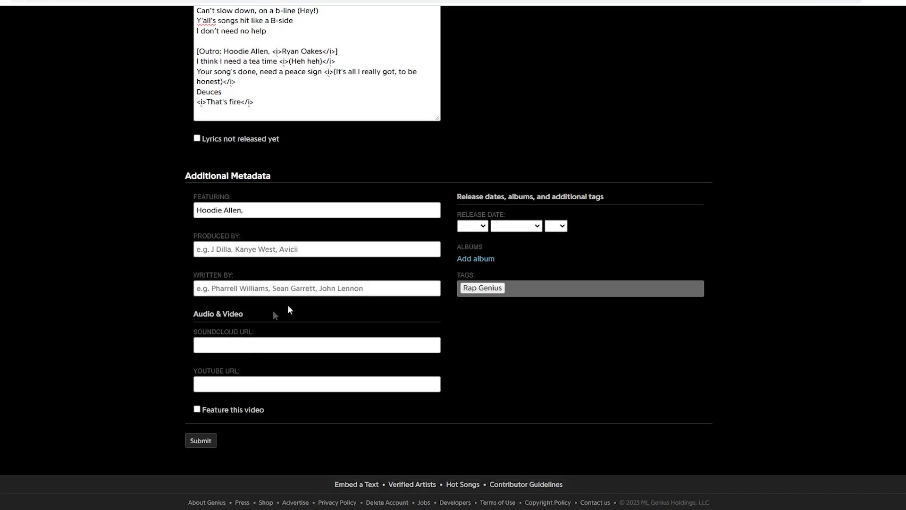
- Check Spotify's credits and add Ryan Oakes as the first writer
key("alt+Tab")
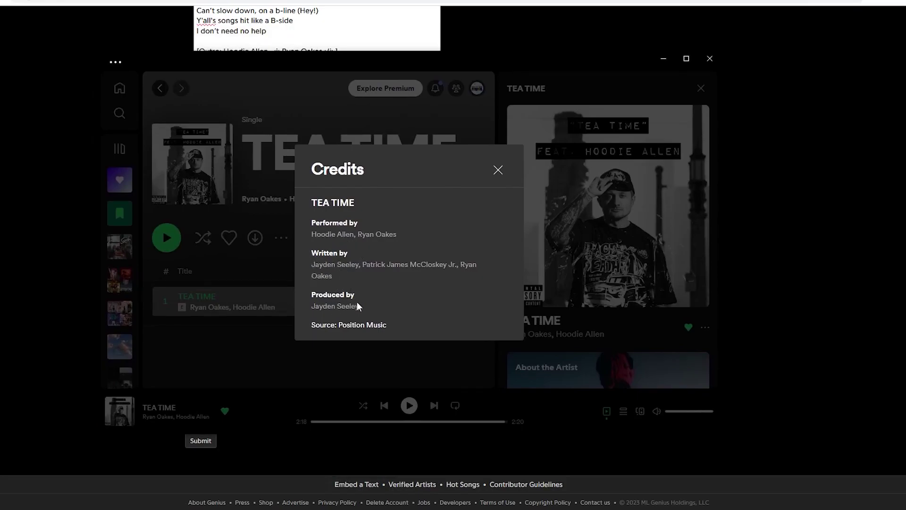
key("alt+Tab")
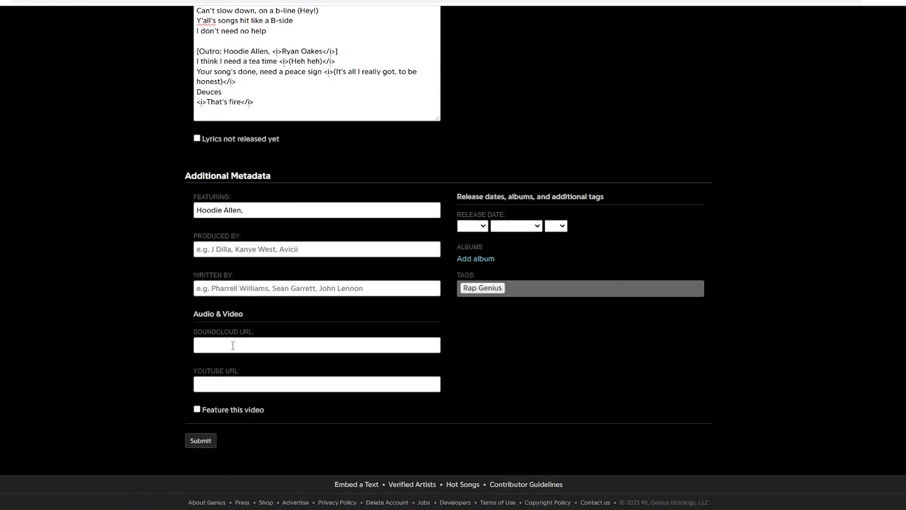
left_click(239, 288)
type("Ryan Oakes")
scroll(227, 357, "up", 1)
left_click(226, 357)
scroll(226, 358, "down", 1)
key("alt+Tab")
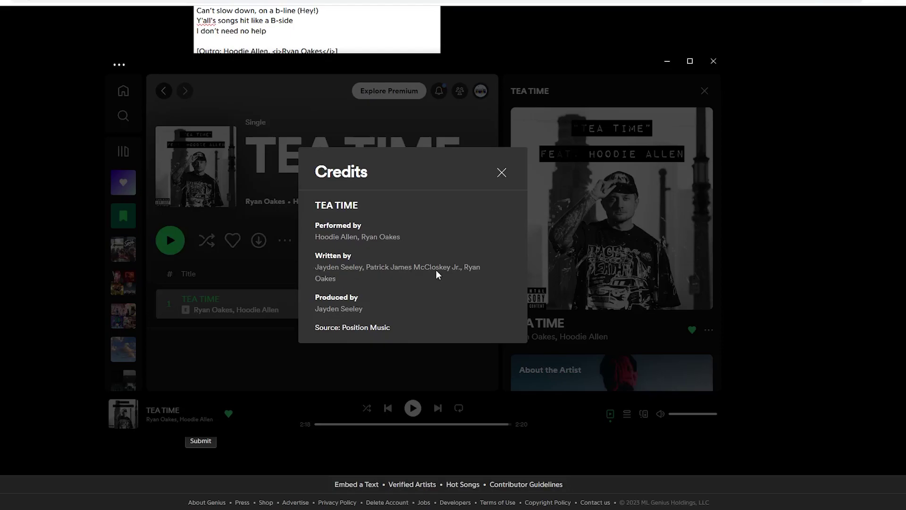
key("alt+Tab")
type("jayden seeley")
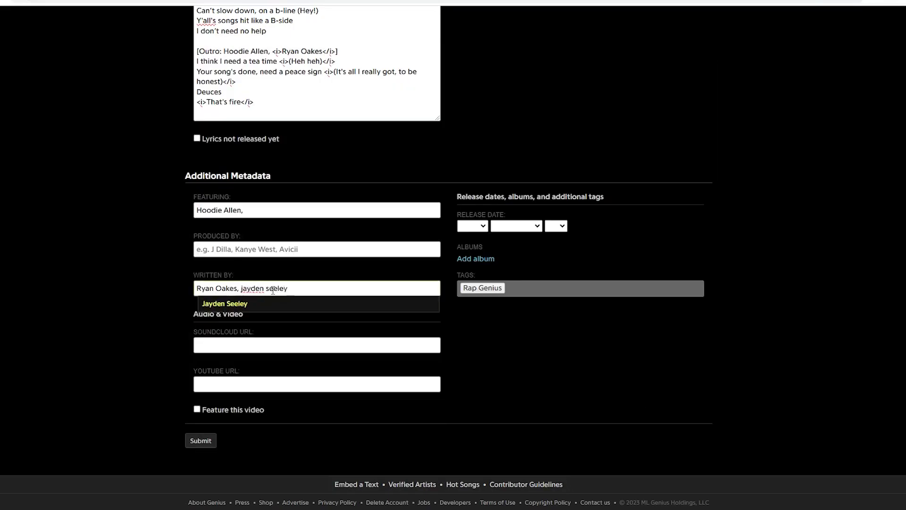
left_click(267, 302)
type("Patrick McClo")
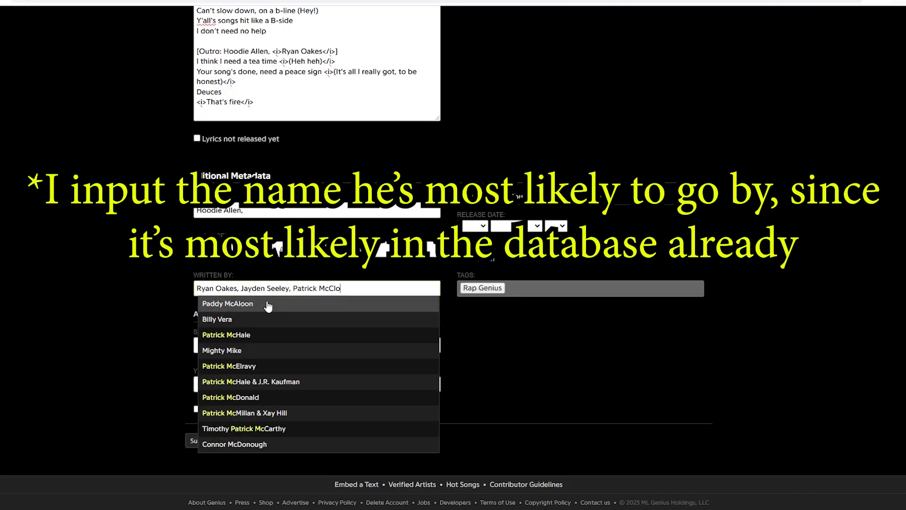
type("skey")
left_click(267, 303)
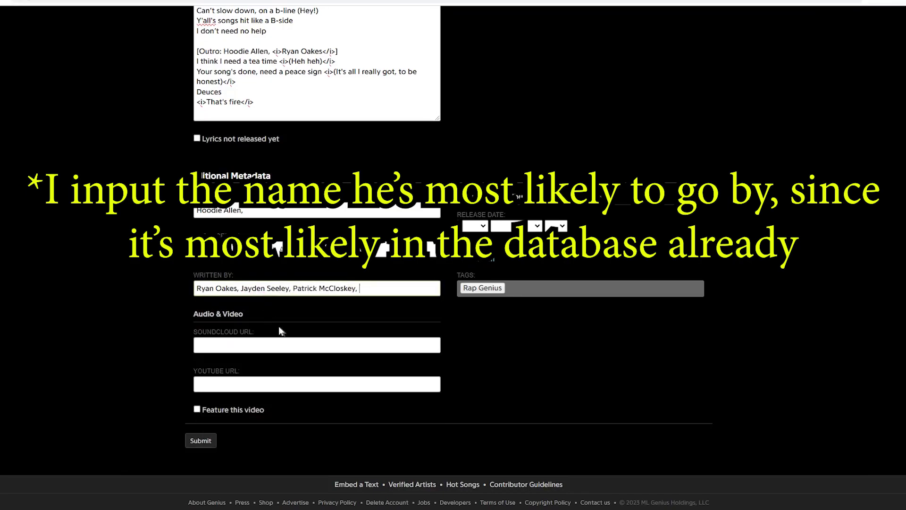
left_click(274, 251)
type("Jayden ")
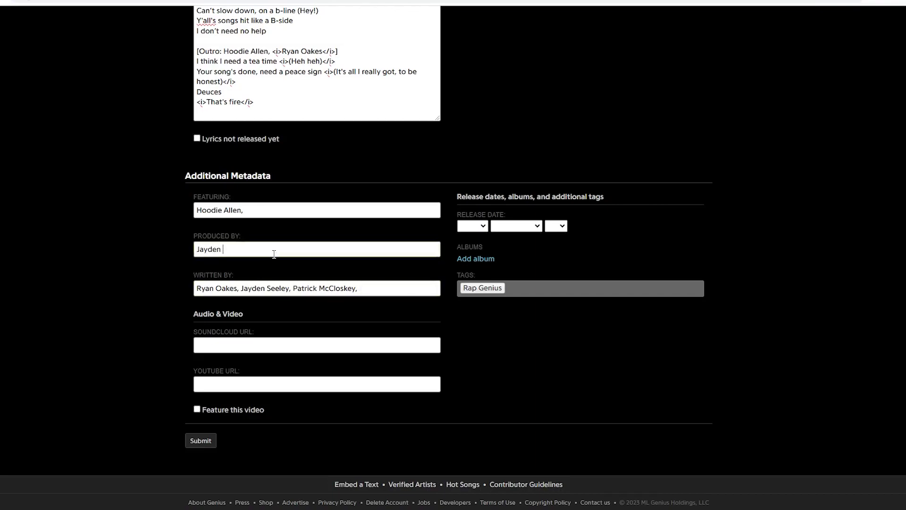
type("Seele")
left_click(272, 263)
- Set the release date to October 20, 2023
left_click(472, 226)
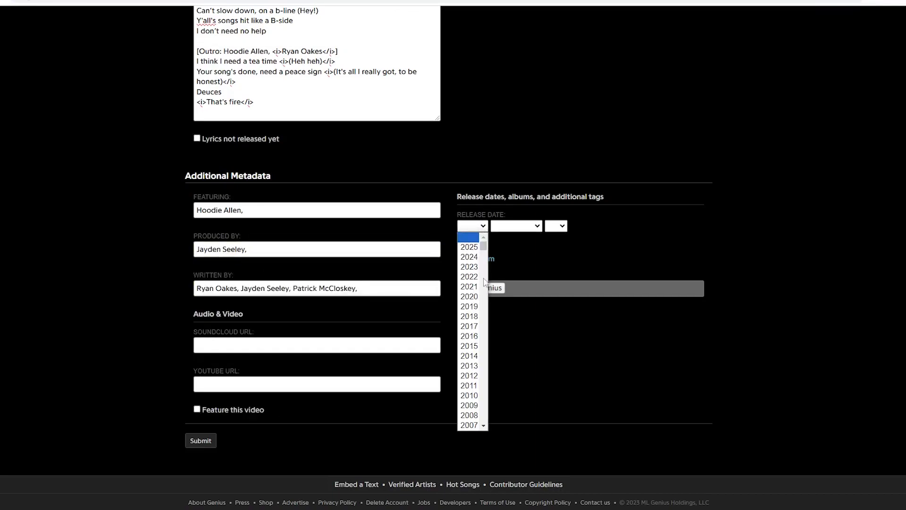
left_click(469, 267)
left_click(516, 226)
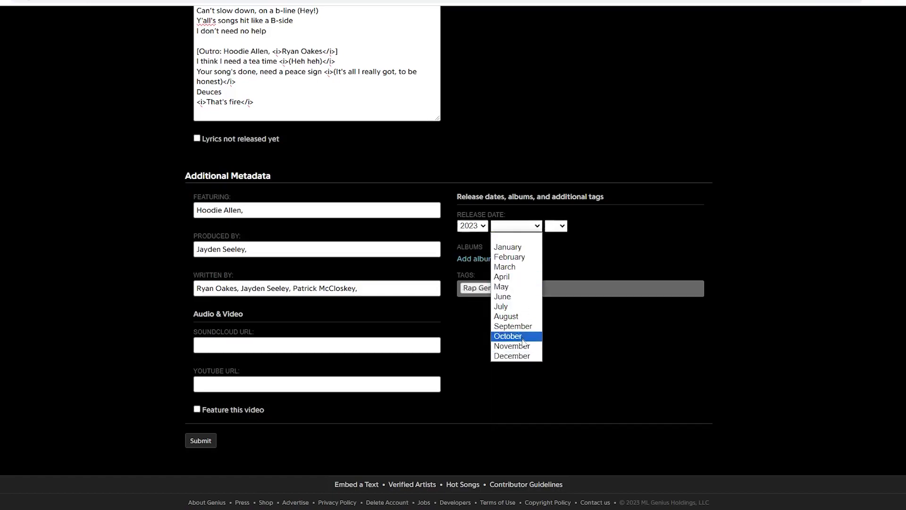
left_click(522, 338)
left_click(557, 226)
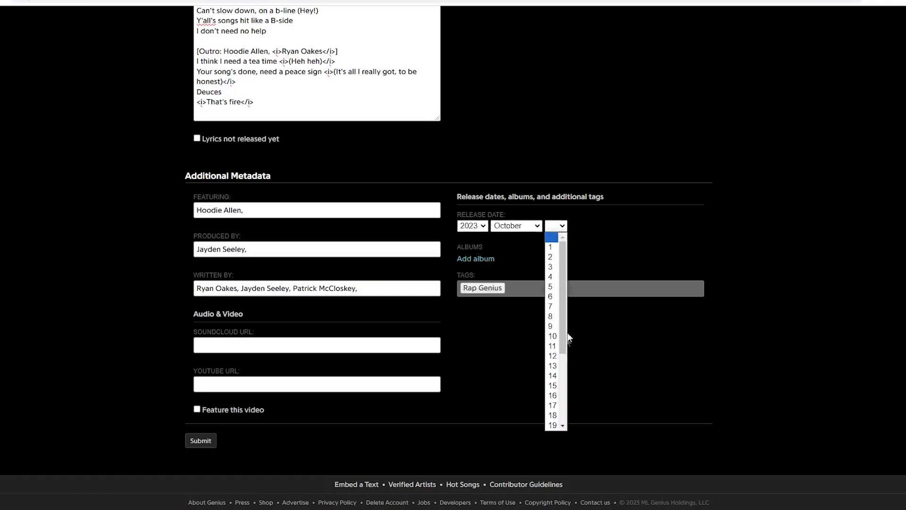
scroll(554, 373, "down", 3)
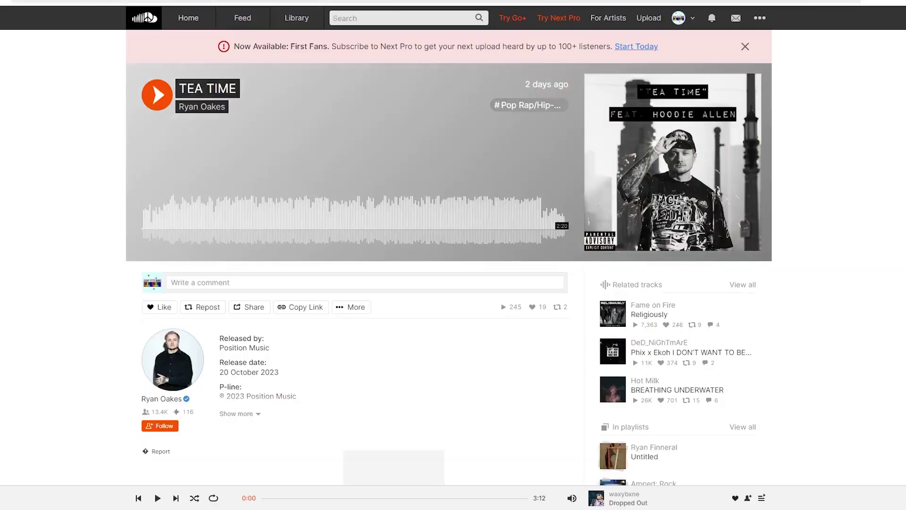
- Paste the track's SoundCloud and YouTube links into their URL fields
right_click(113, 1)
left_click(137, 59)
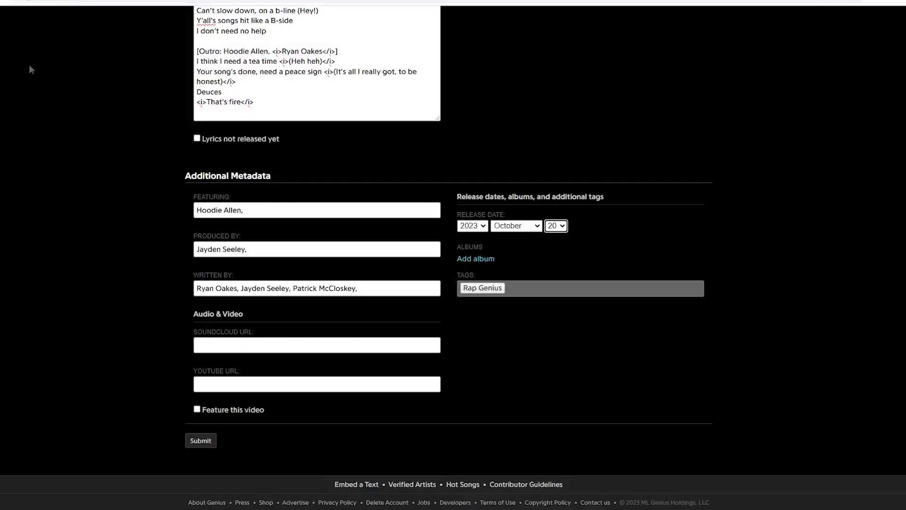
left_click(243, 341)
key("ctrl+v")
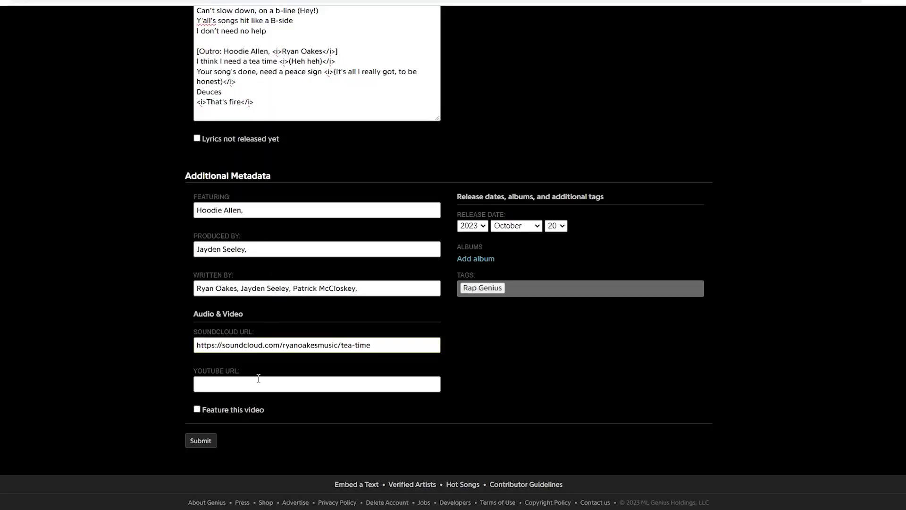
left_click(258, 384)
key("ctrl+v")
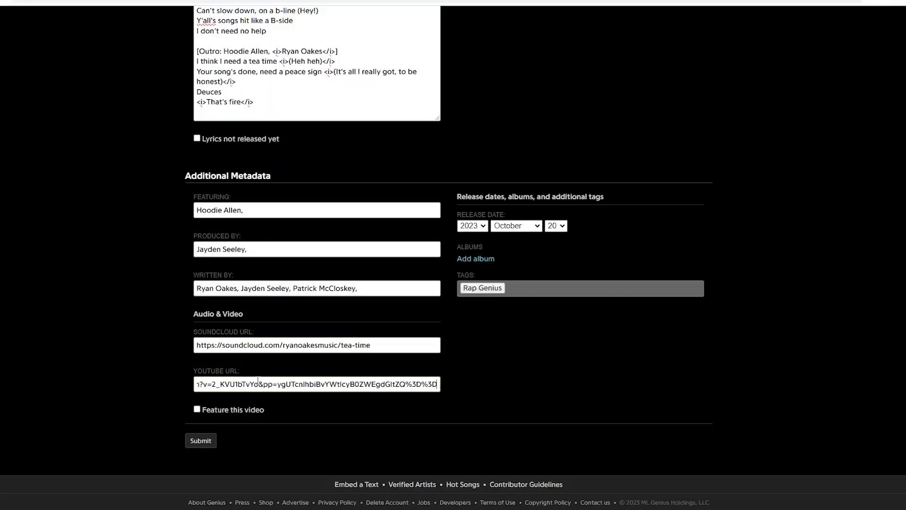
scroll(163, 196, "up", 15)
scroll(141, 406, "down", 15)
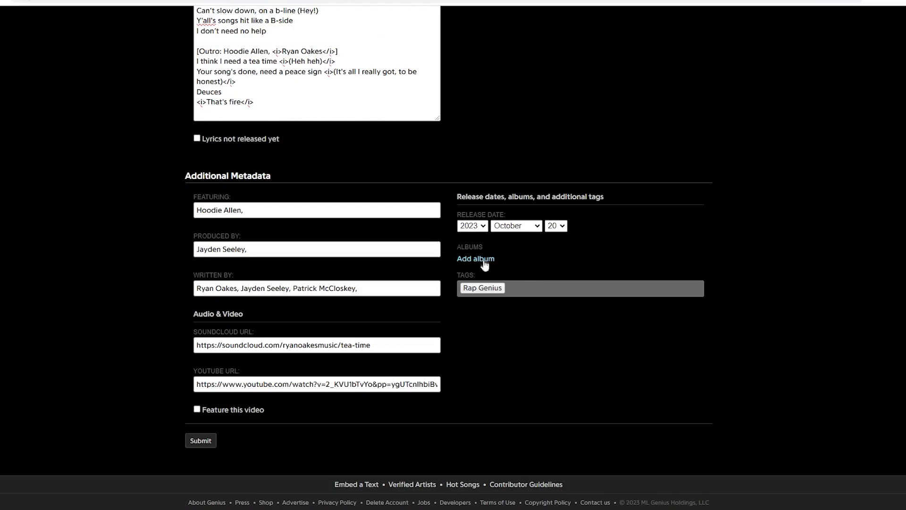
- Submit the Tea Time song, then open its metadata editor at the Song Art URL field
left_click(201, 440)
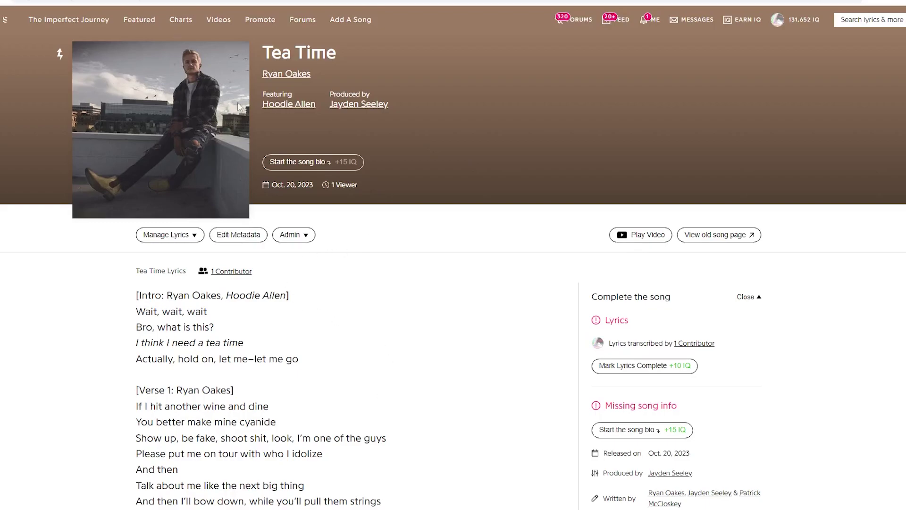
left_click(238, 235)
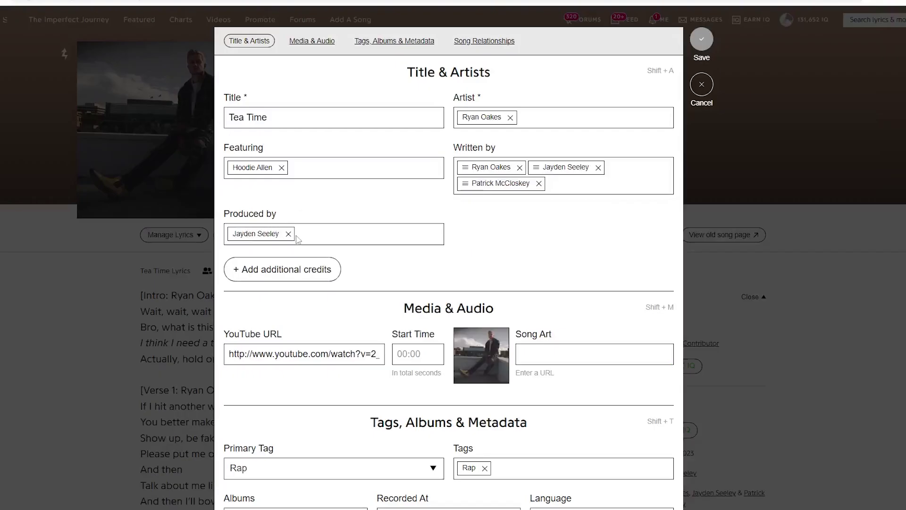
scroll(304, 257, "down", 2)
left_click(559, 200)
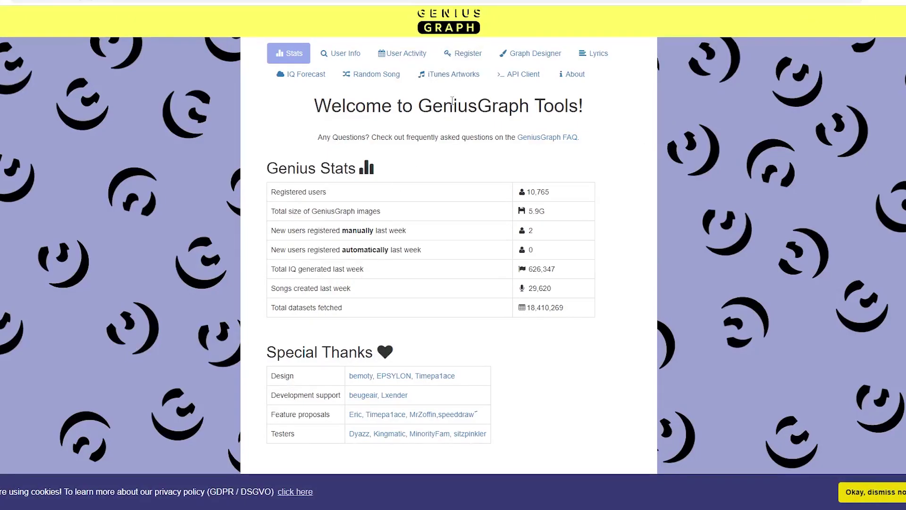
- Search GeniusGraph's iTunes Artworks for the Tea Time cover art
left_click(447, 84)
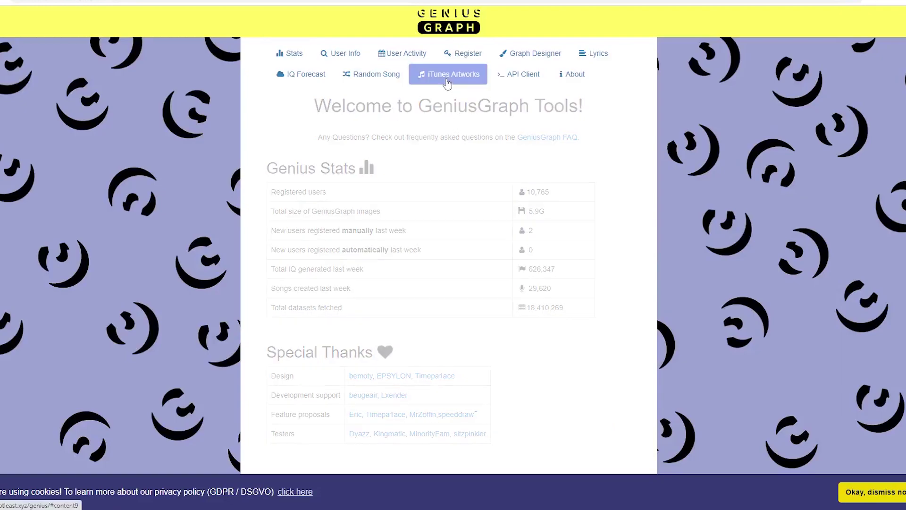
left_click(425, 105)
key("ctrl+v")
key("Return")
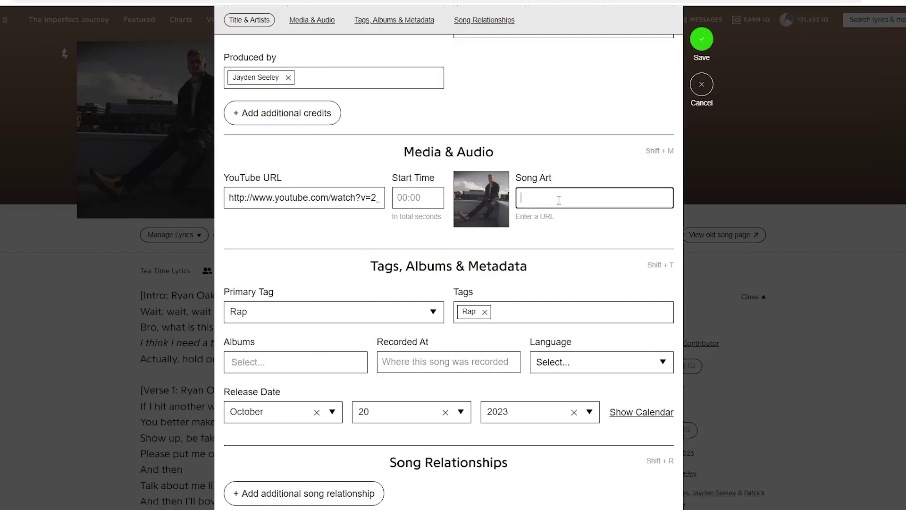
- Save the TEA TIME single cover URL as the song art
key("ctrl+v")
left_click(701, 42)
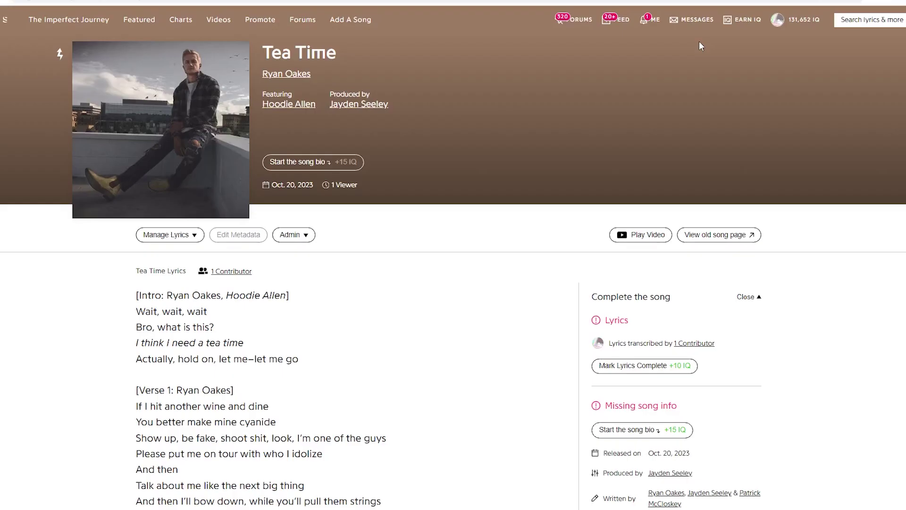
key("ctrl+Tab")
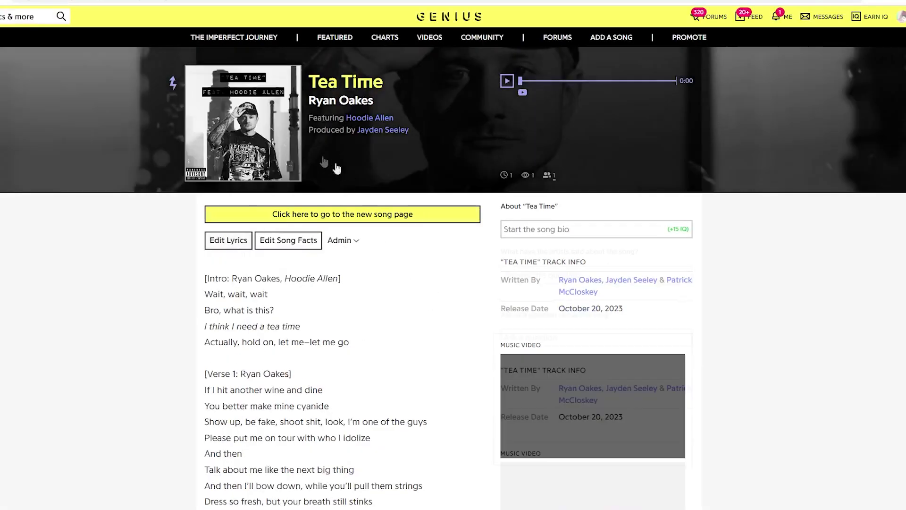
- Add a Rock tag alongside Rap in the song facts and save
scroll(475, 238, "down", 4)
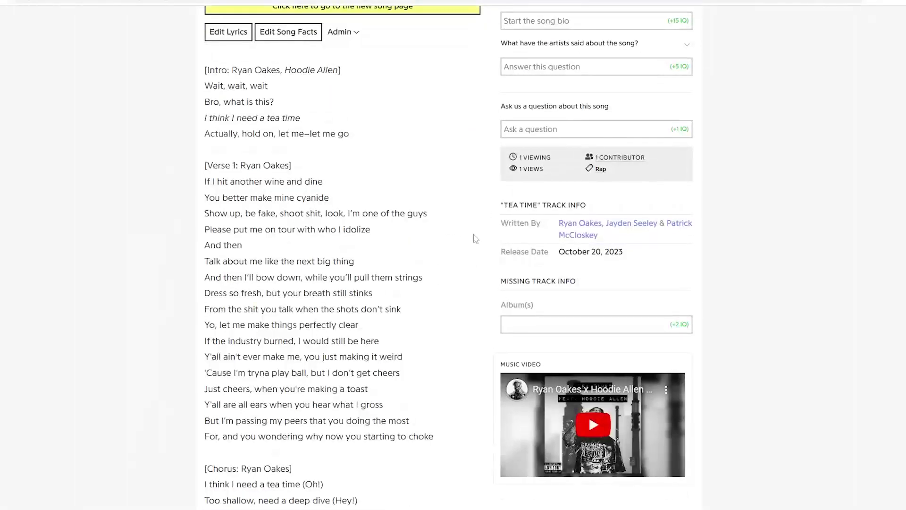
scroll(474, 238, "up", 4)
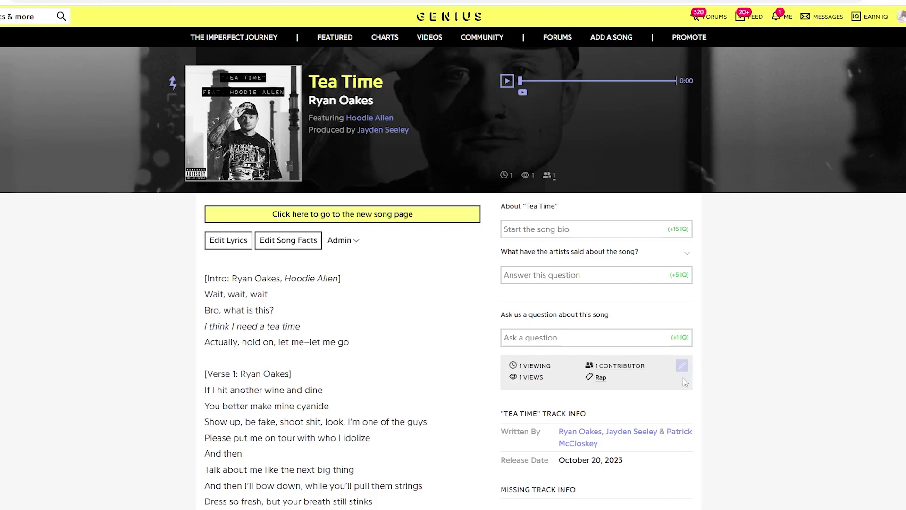
left_click(682, 368)
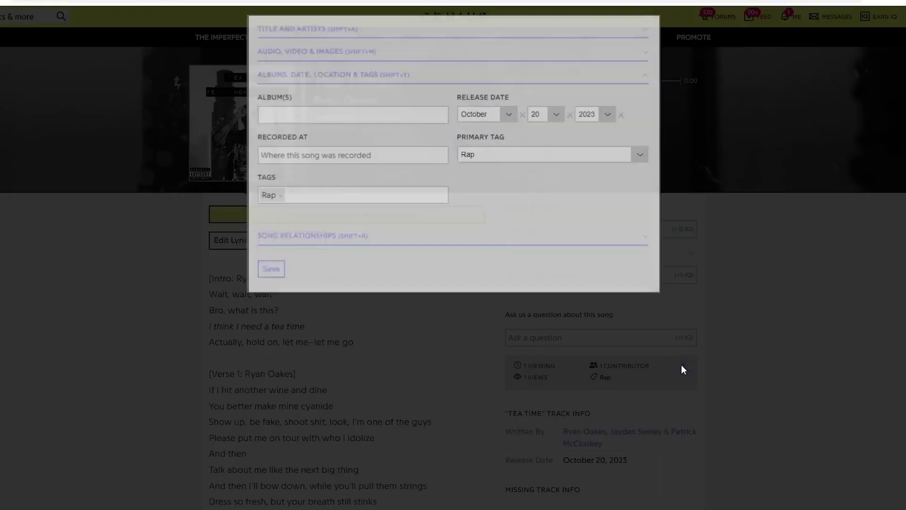
left_click(395, 198)
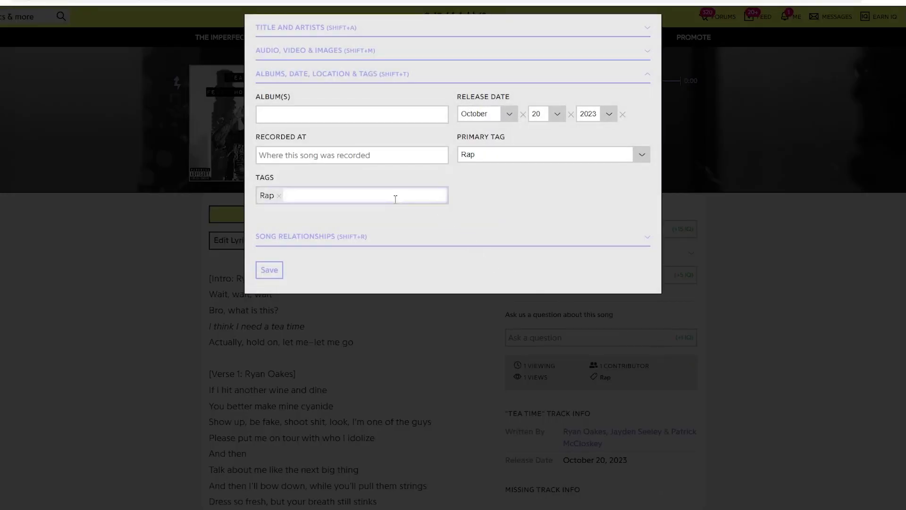
type("rock")
left_click(355, 219)
left_click(270, 269)
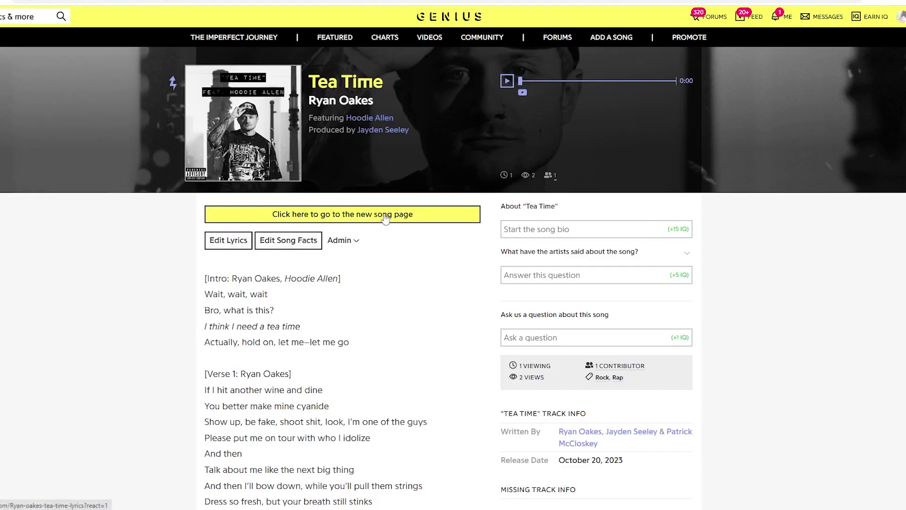
- Add Rap-Rock to the Tea Time song's tags by searching 'rock rap', then save the metadata
left_click(384, 215)
left_click(396, 200)
scroll(338, 297, "down", 4)
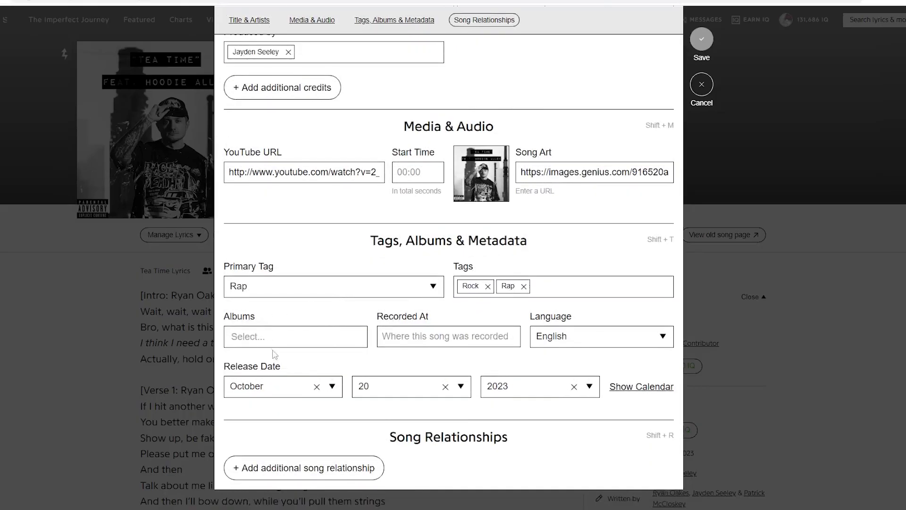
left_click(580, 290)
type("rock rap")
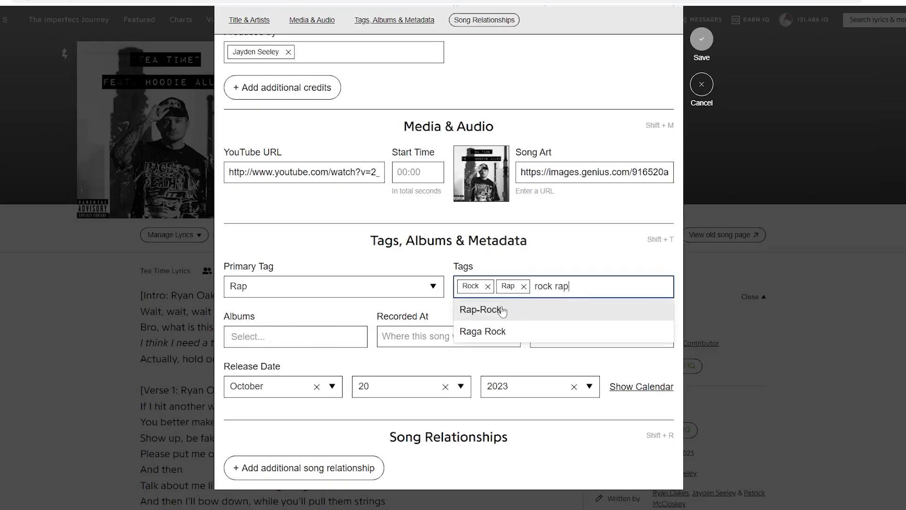
left_click(507, 310)
left_click(707, 38)
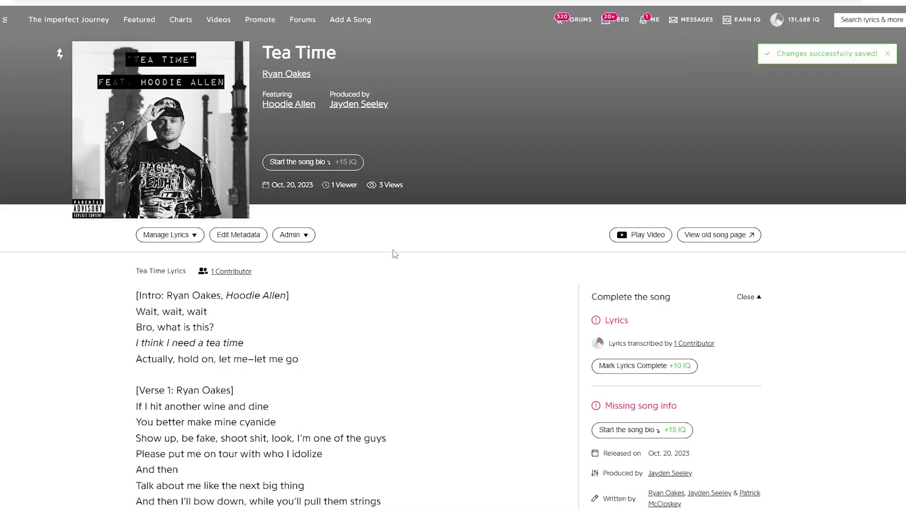
scroll(371, 435, "down", 4)
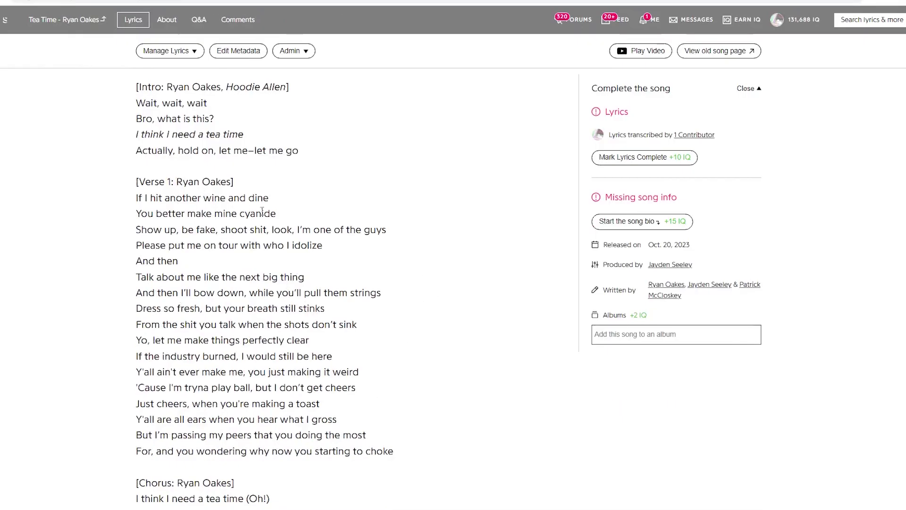
scroll(263, 212, "down", 5)
scroll(224, 304, "up", 6)
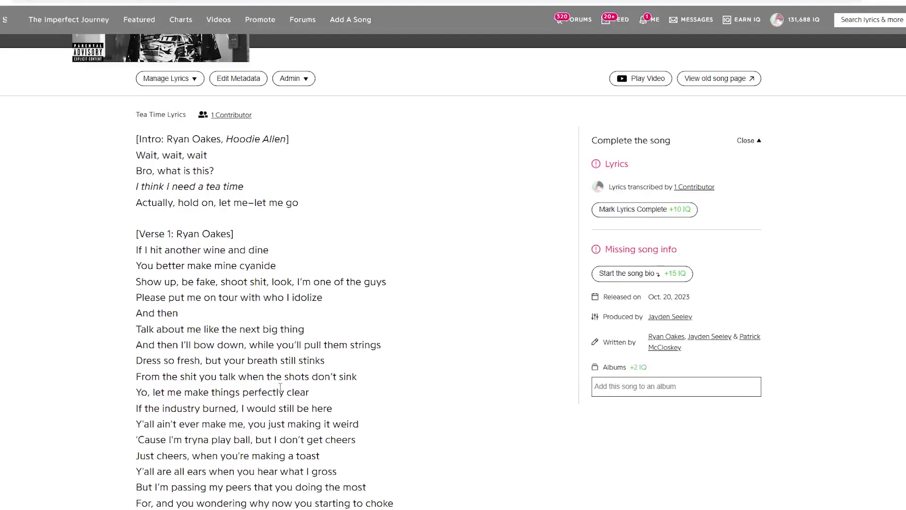
scroll(283, 392, "down", 7)
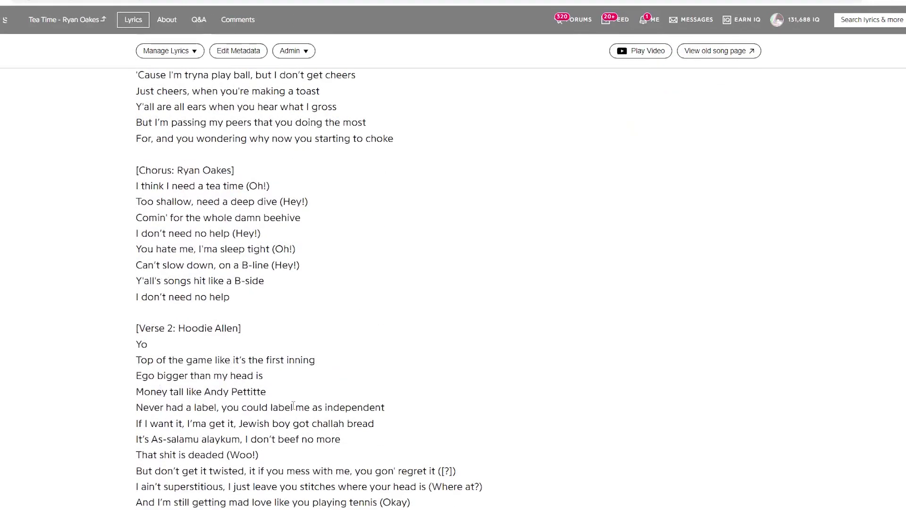